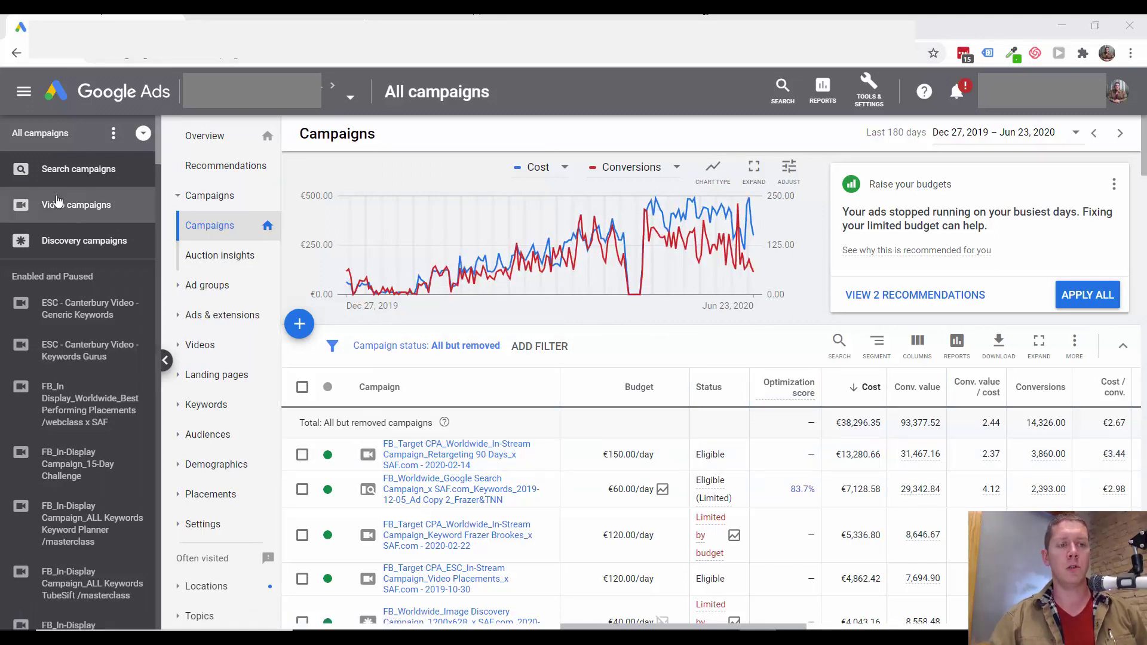
# Filter to Video campaigns and open Placements > Where ads showed.
pyautogui.click(75, 209)
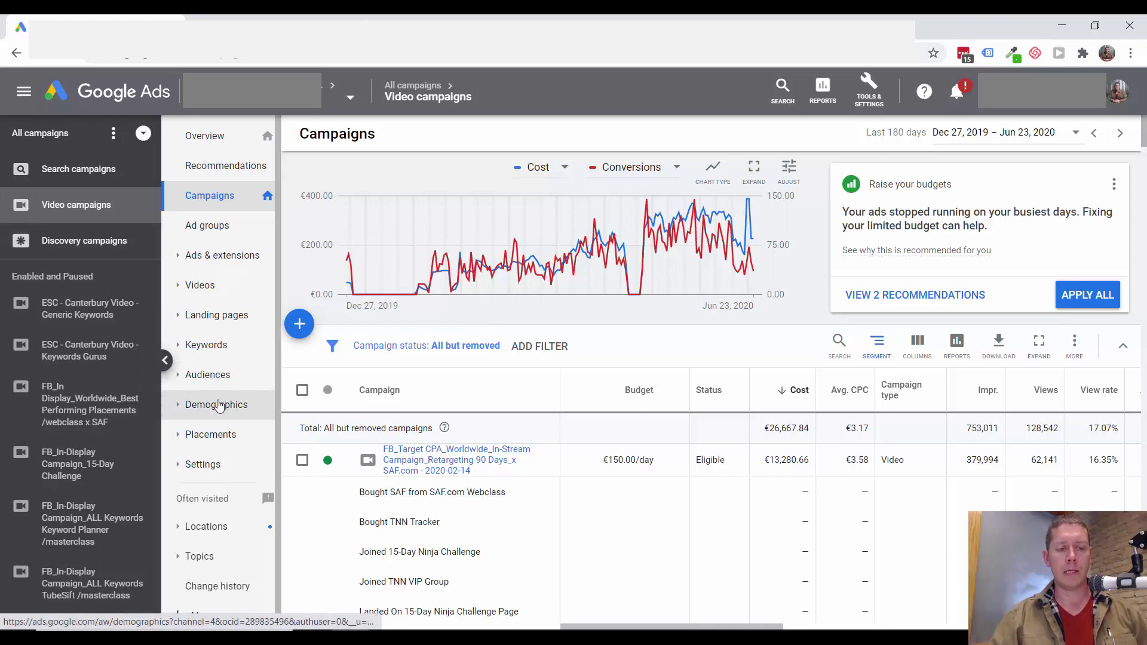
pyautogui.click(226, 438)
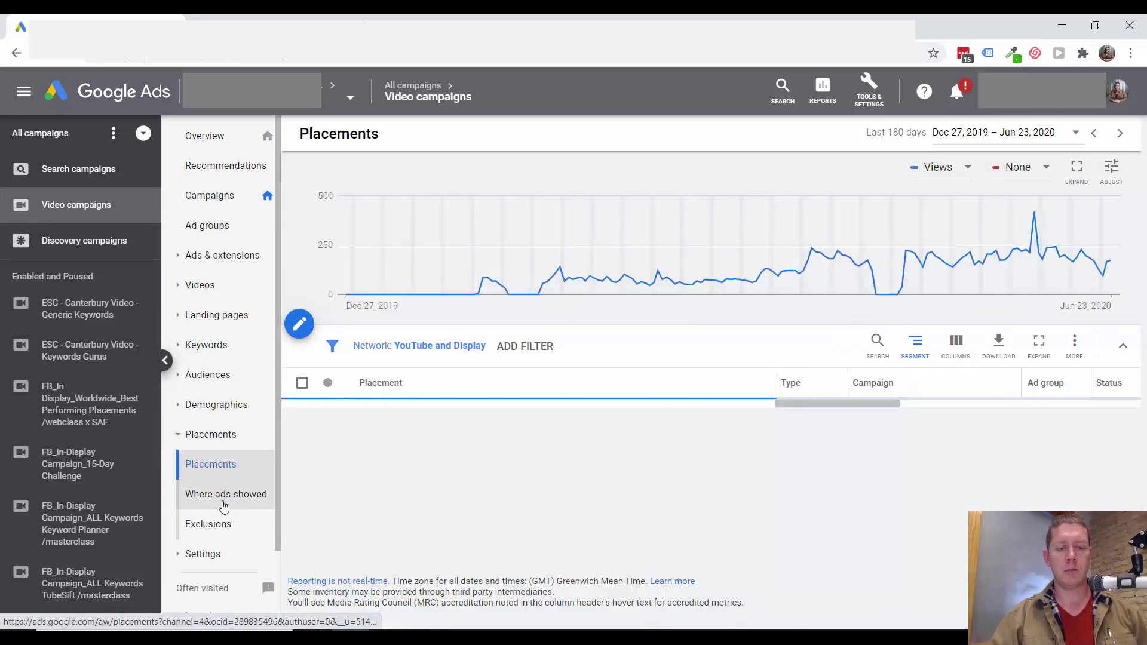
pyautogui.click(224, 505)
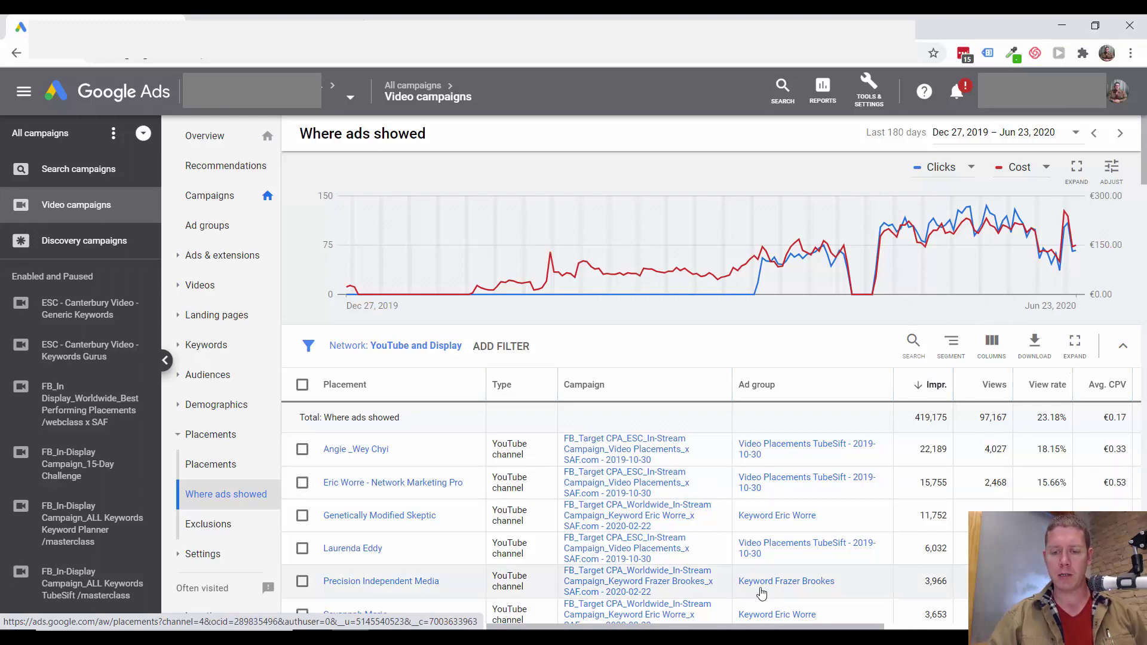
# Sort the placements by cost and scan down the listed YouTube channels.
pyautogui.moveTo(786, 627); pyautogui.dragTo(926, 627)
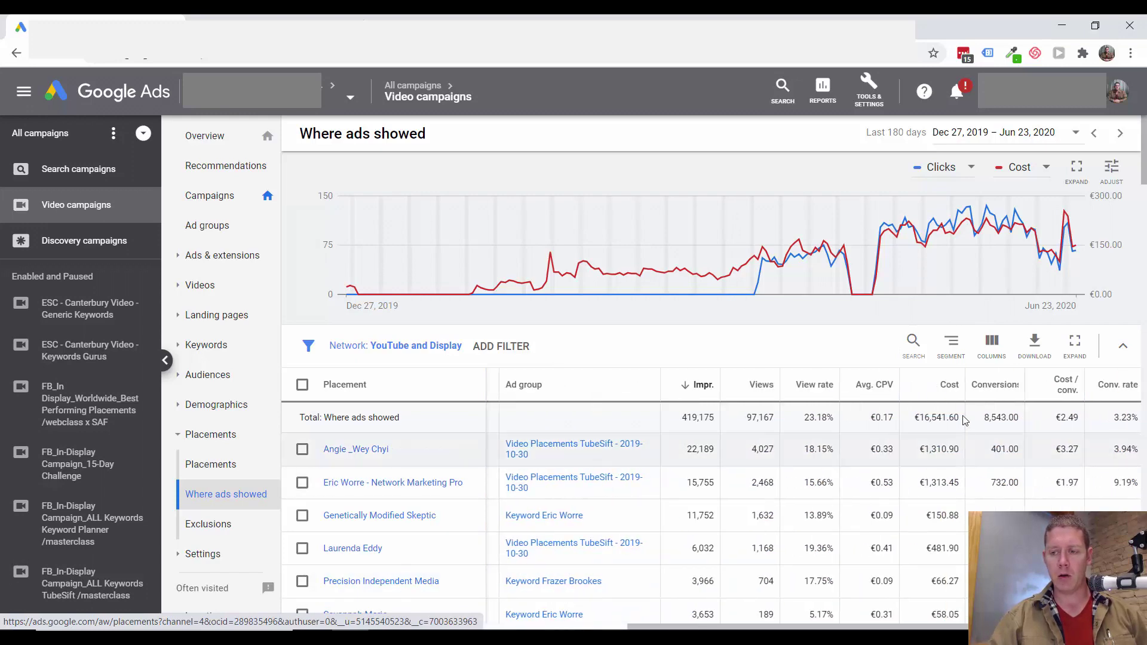
pyautogui.click(934, 394)
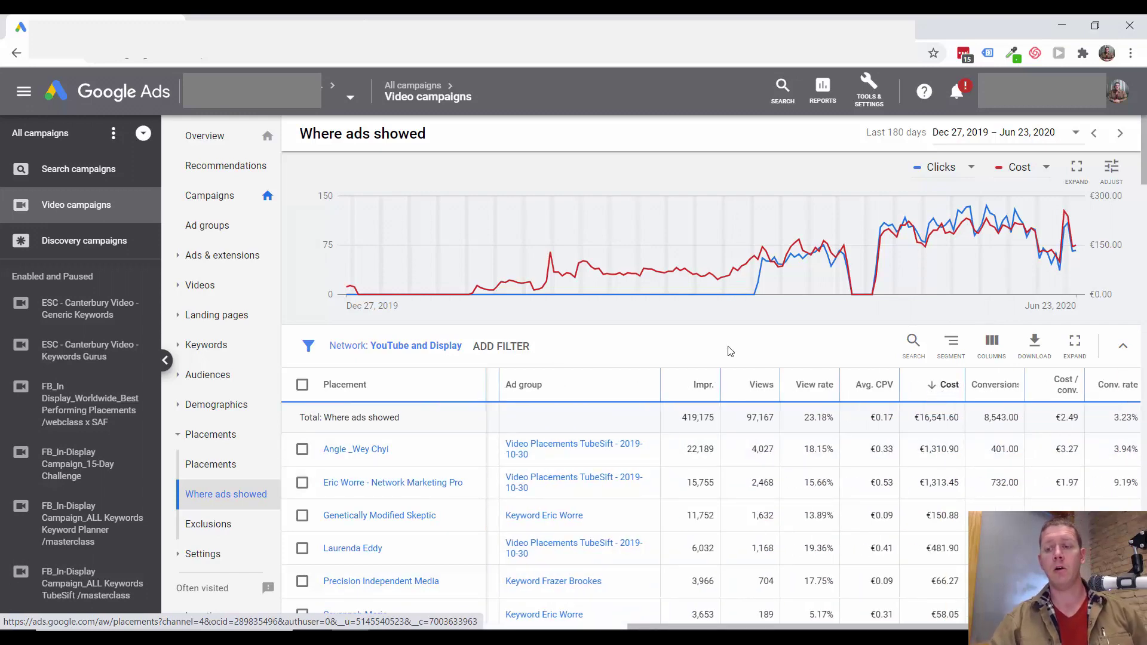
pyautogui.moveTo(676, 239)
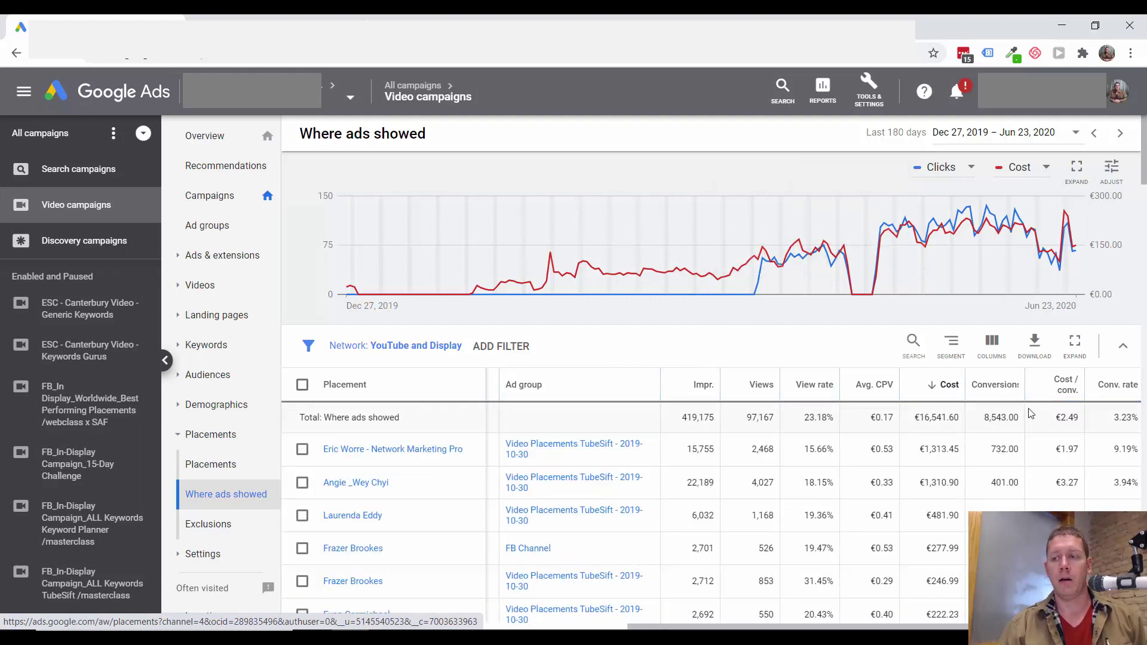
pyautogui.scroll(-4, 1130, 197)
pyautogui.hotkey('ctrl', 'a')
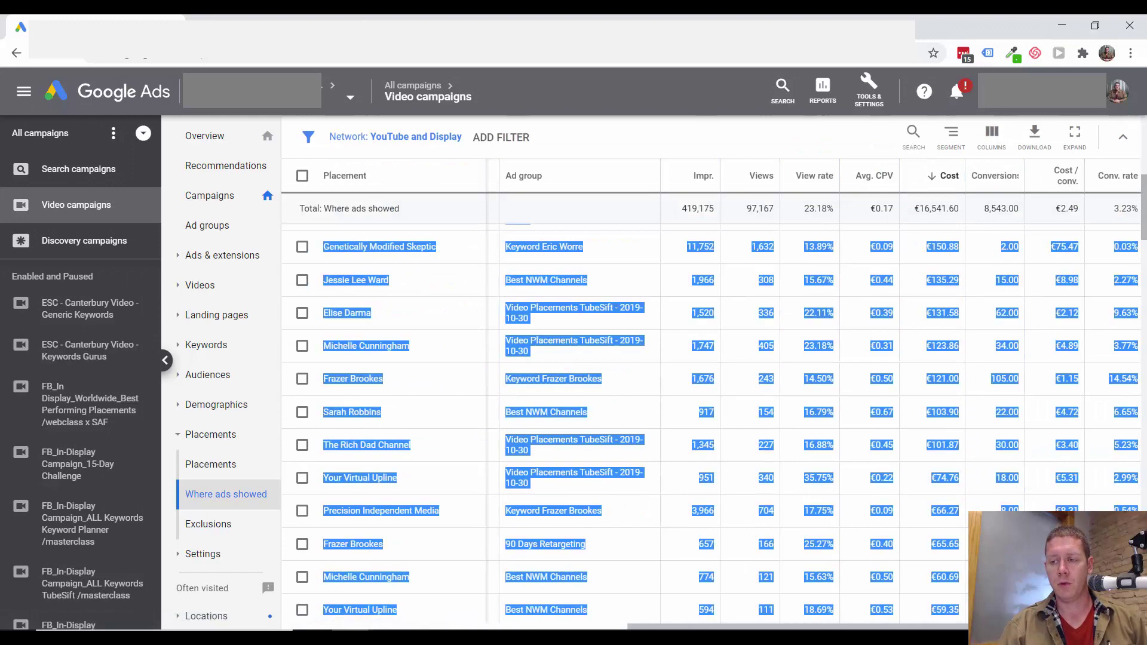
pyautogui.scroll(-15, 1140, 230)
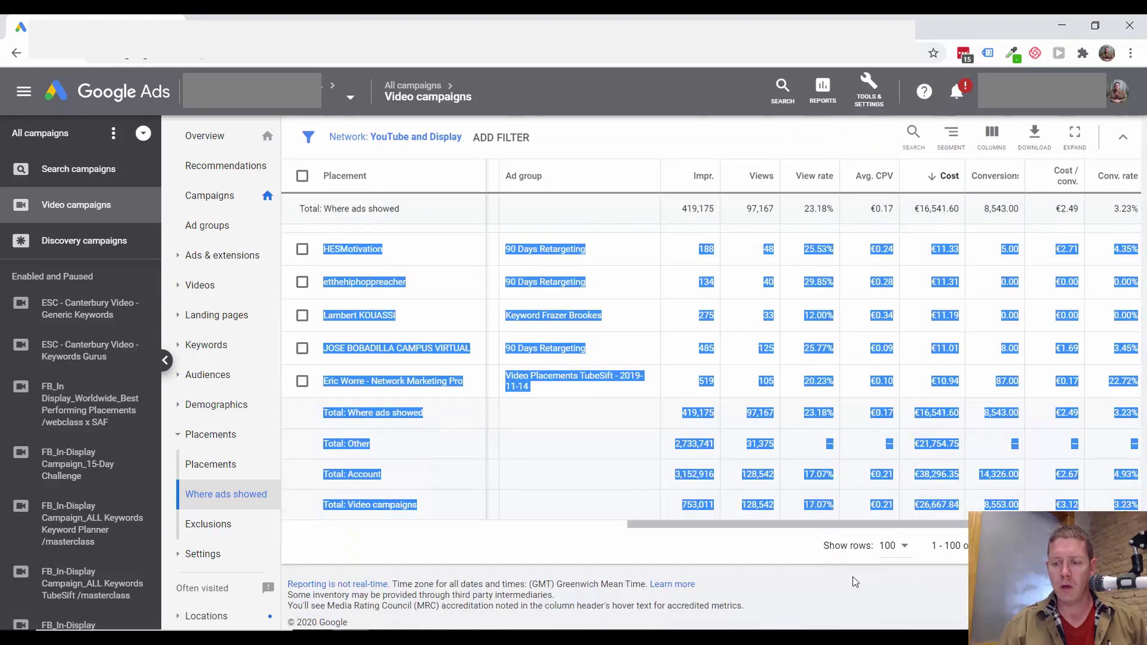
pyautogui.click(856, 583)
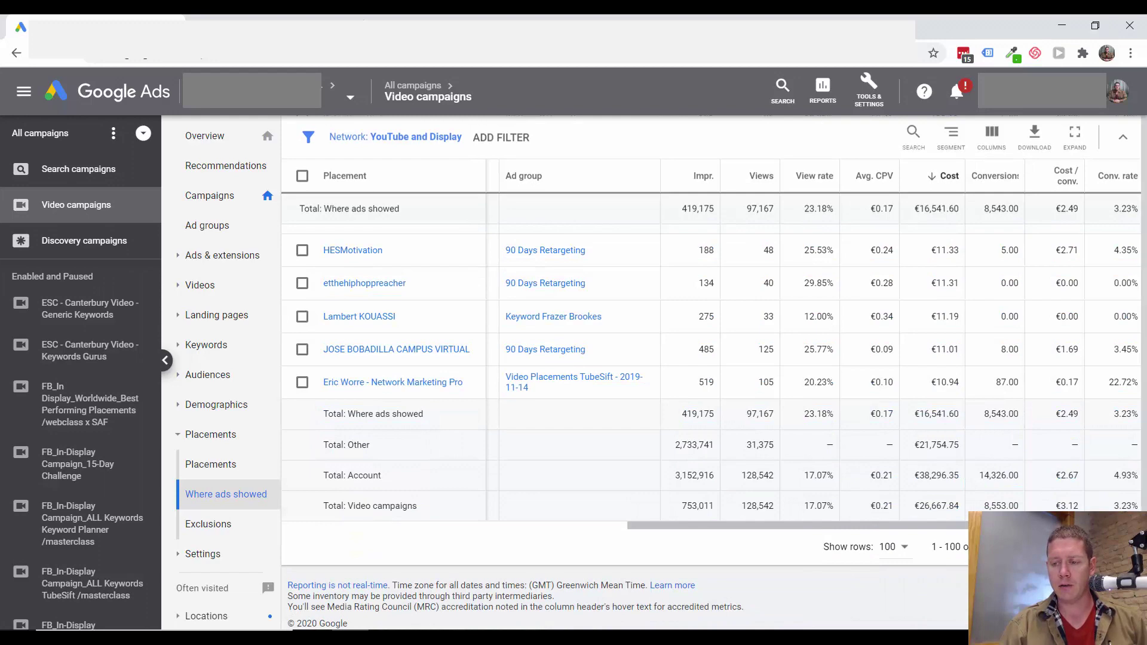
pyautogui.scroll(15, 1140, 299)
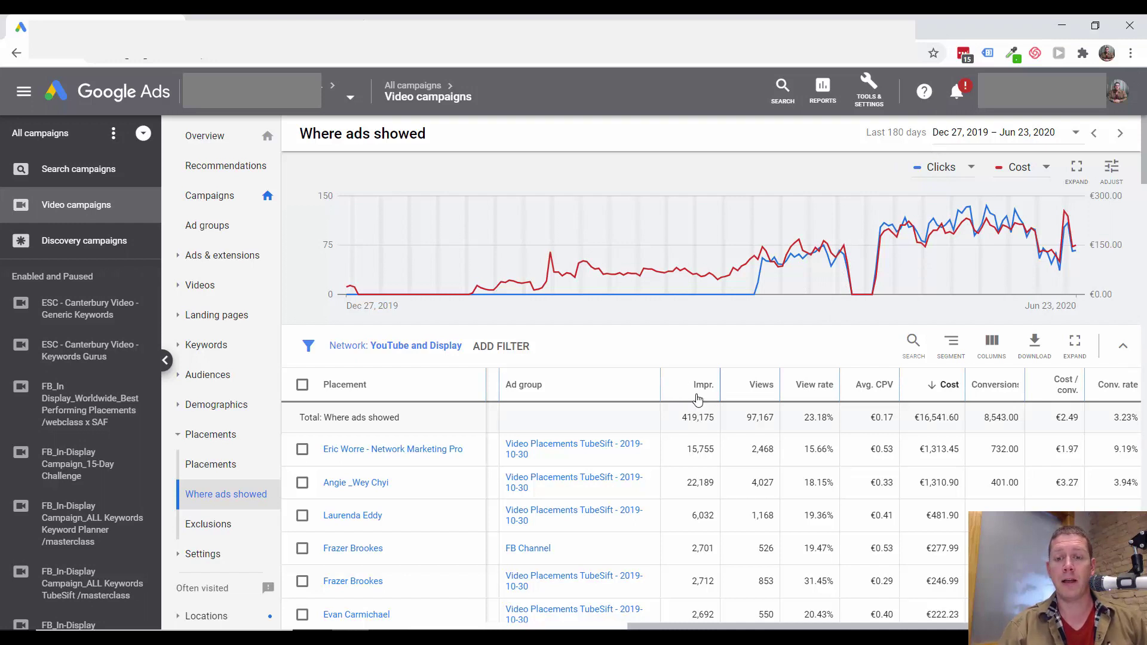
# Sort by impressions, lowest first, to check for zero-impression channels, then return to cost sorting.
pyautogui.click(703, 387)
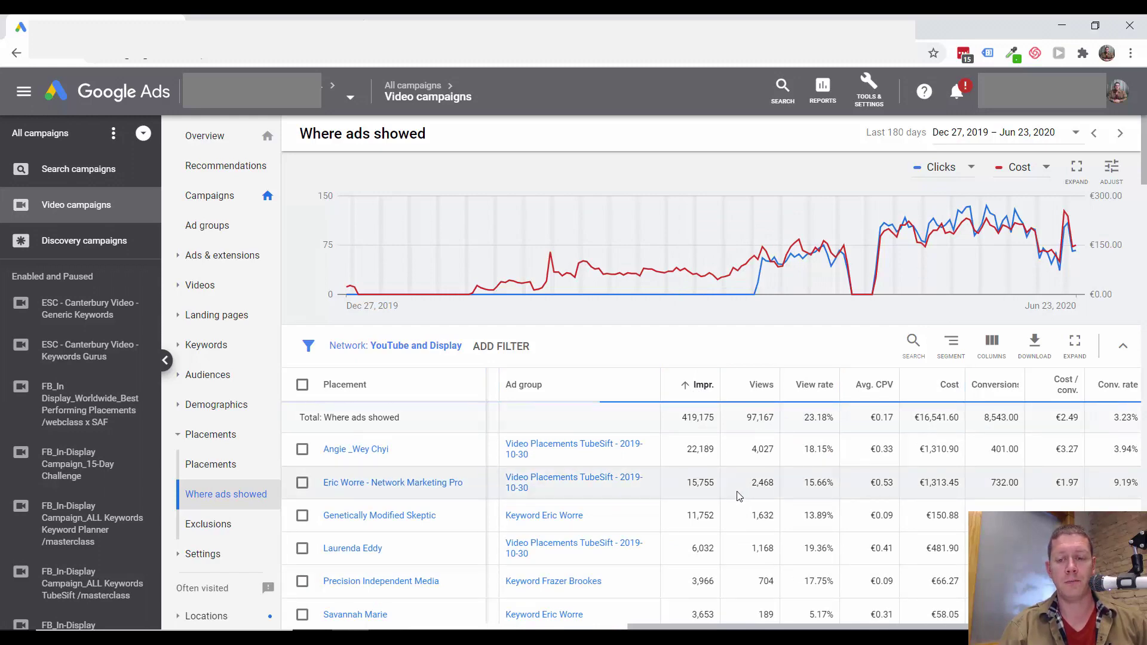
pyautogui.scroll(-15, 703, 475)
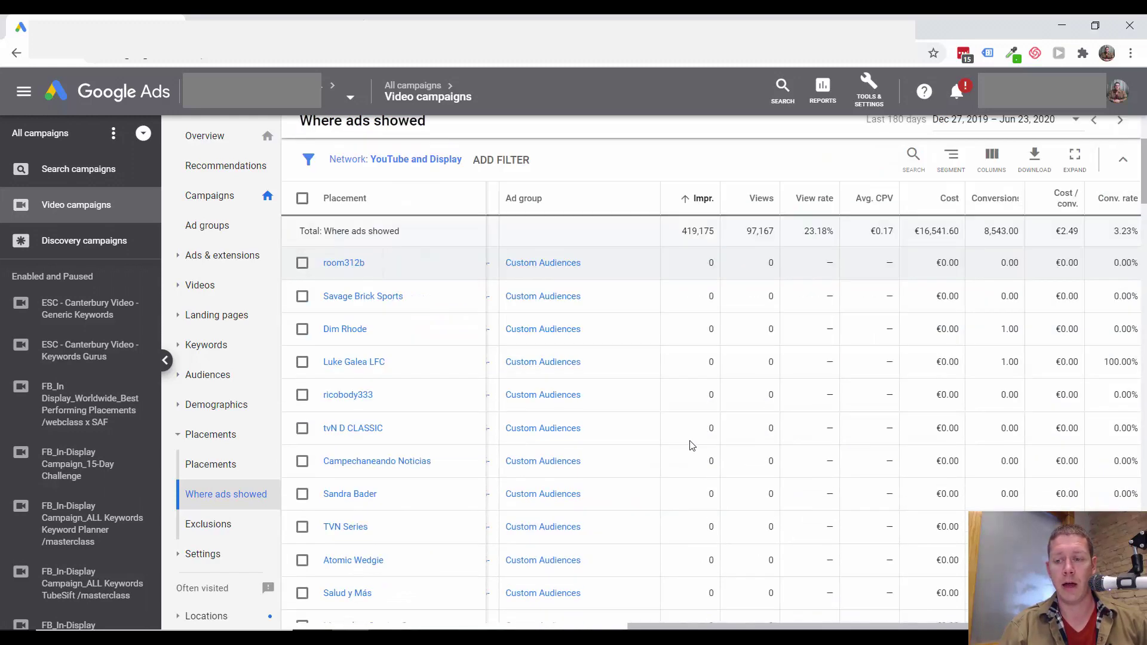
pyautogui.scroll(-10, 712, 430)
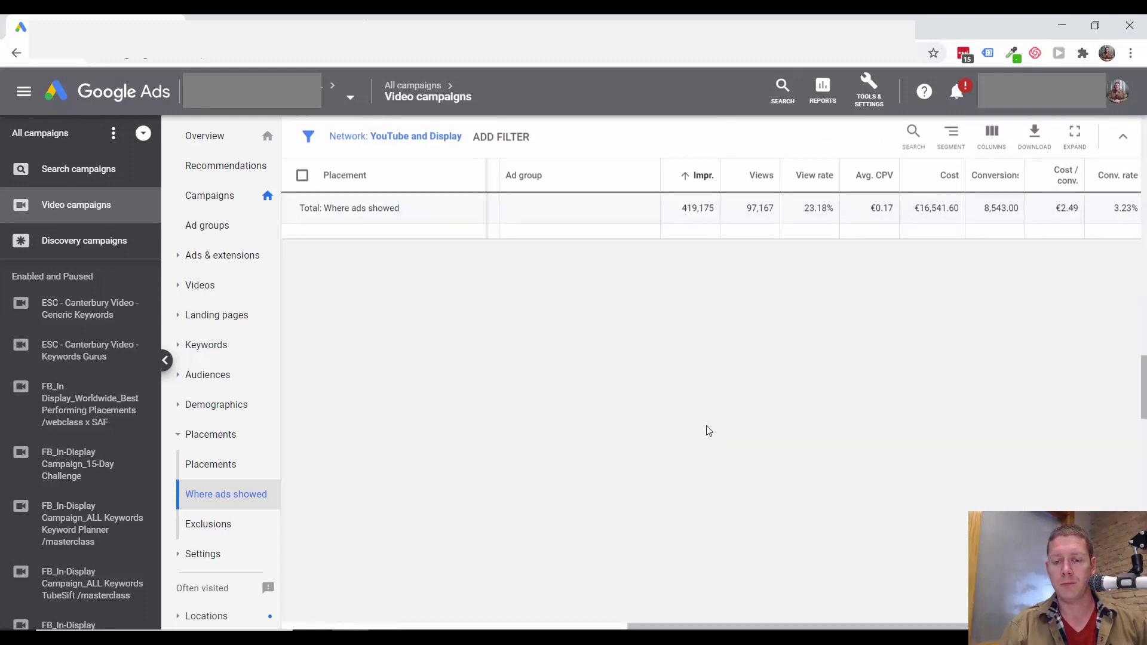
pyautogui.scroll(-6, 712, 430)
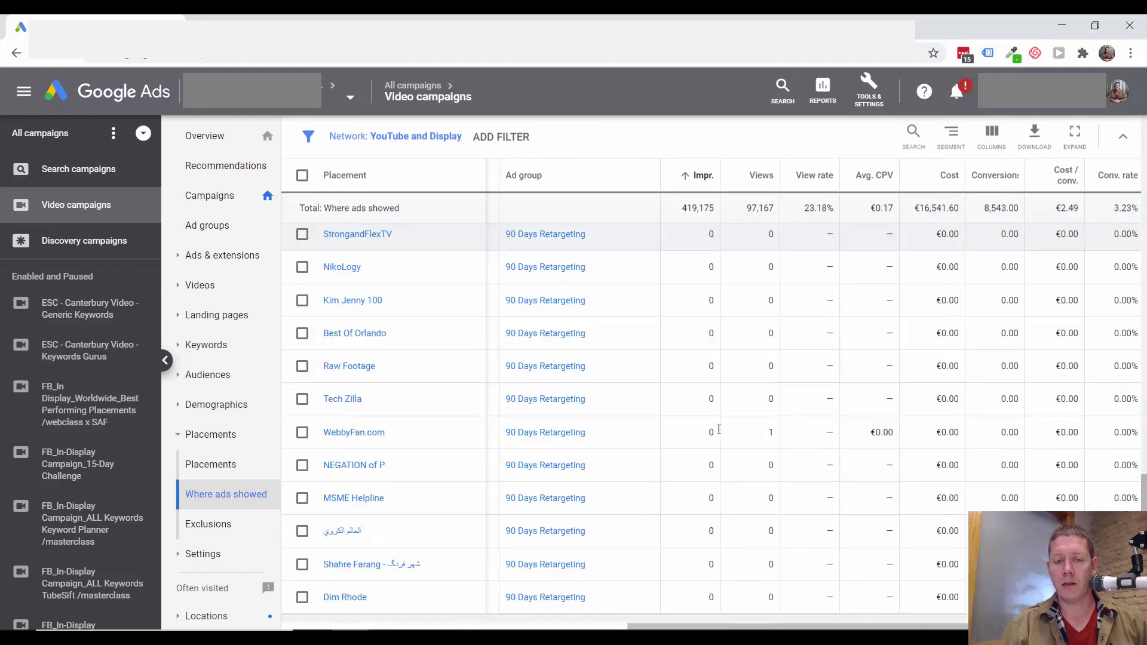
pyautogui.moveTo(1143, 507); pyautogui.dragTo(1142, 142)
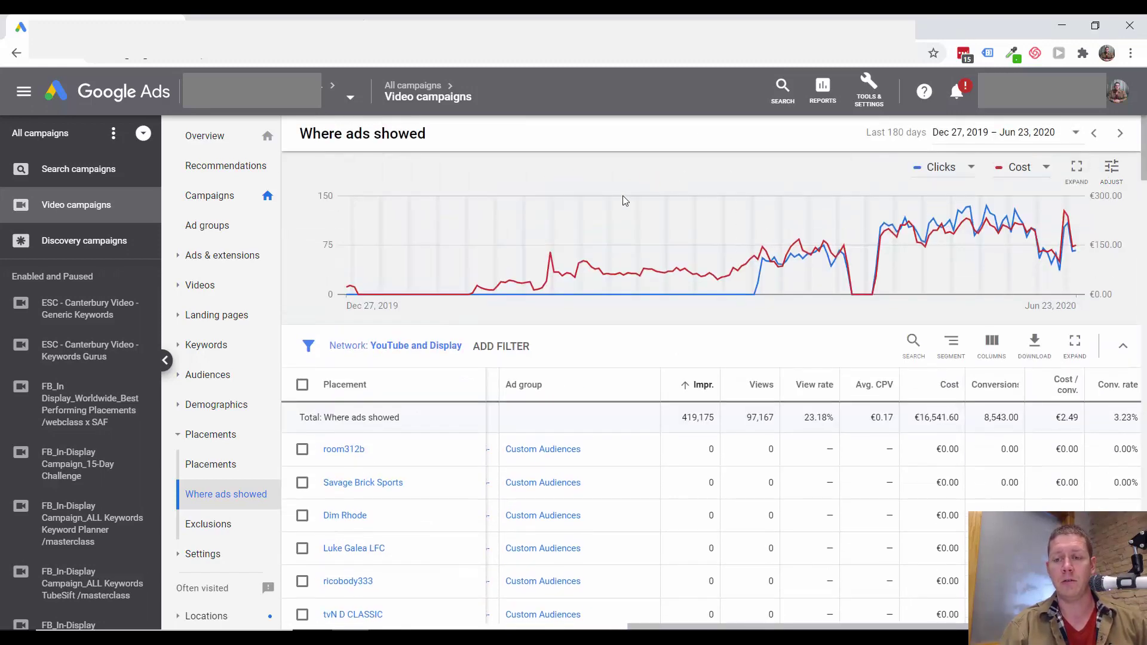
pyautogui.click(949, 386)
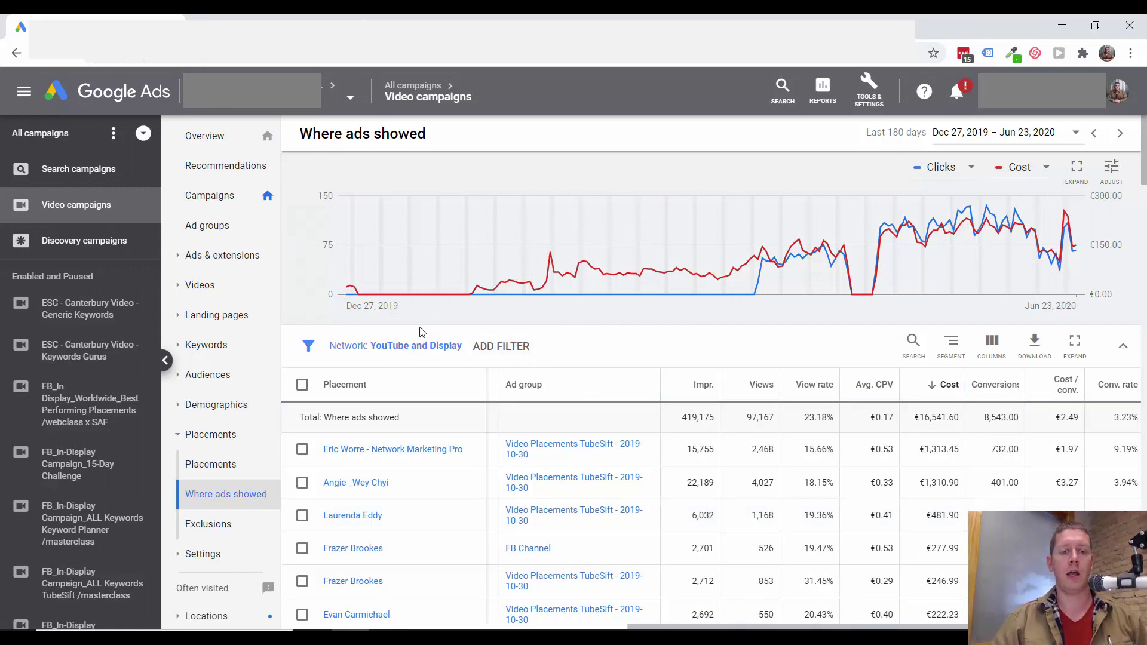
# Review the highest-spending channels in the cost-sorted list, totalling €16,541.60 and 8,543 conversions.
pyautogui.scroll(-2, 422, 338)
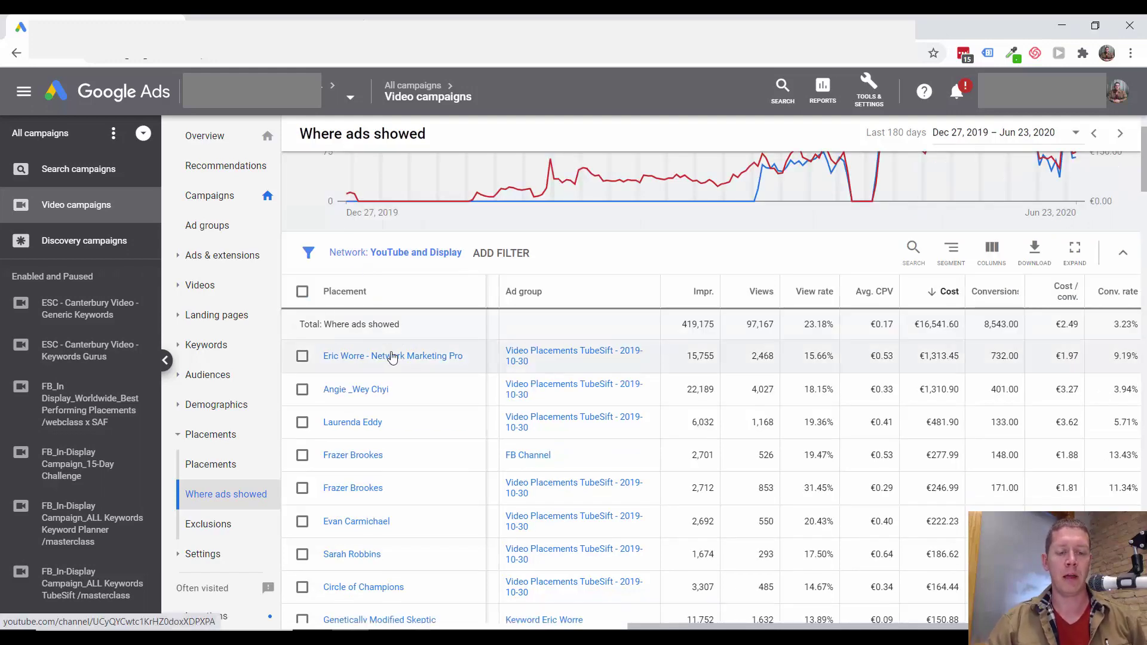
pyautogui.scroll(-2, 422, 361)
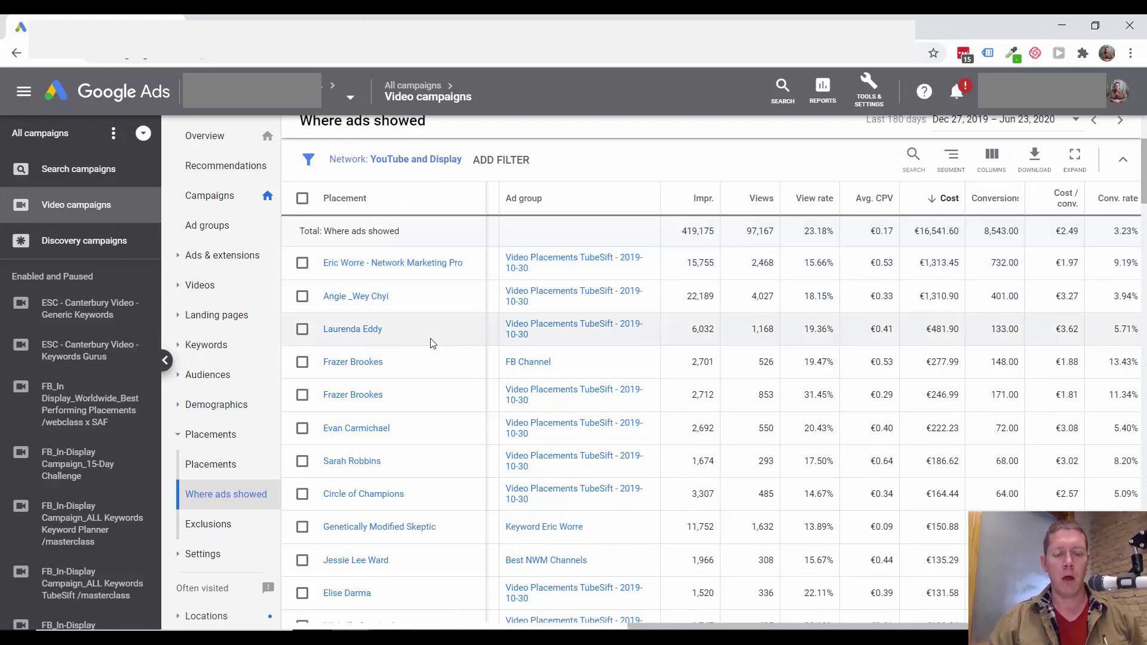
pyautogui.scroll(-5, 421, 335)
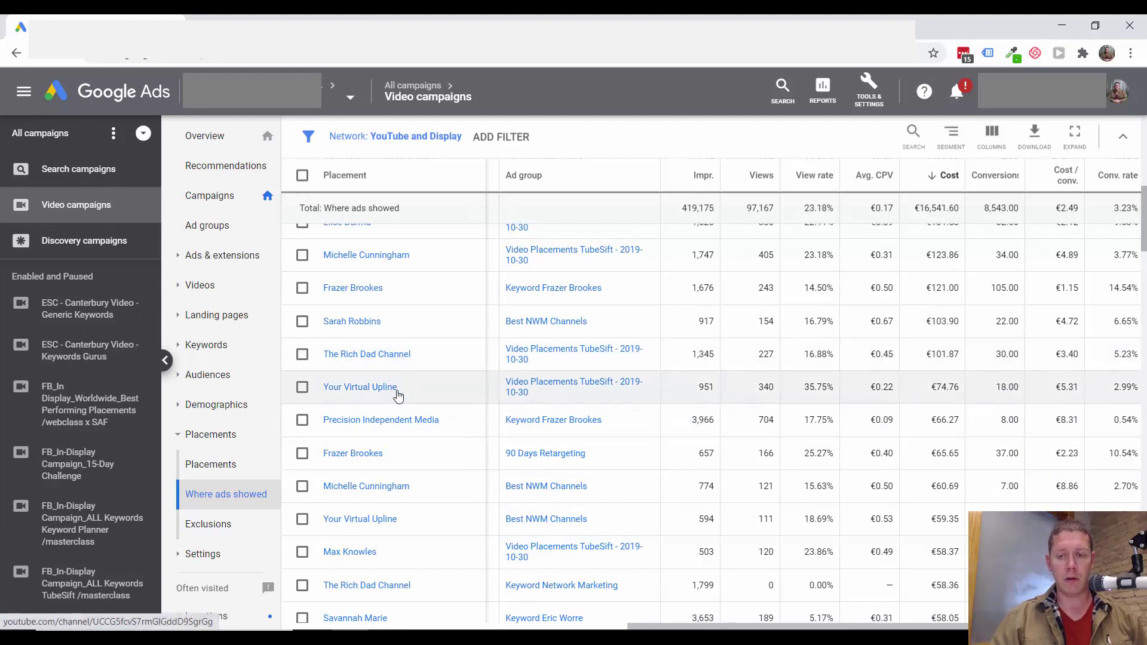
pyautogui.scroll(-5, 389, 392)
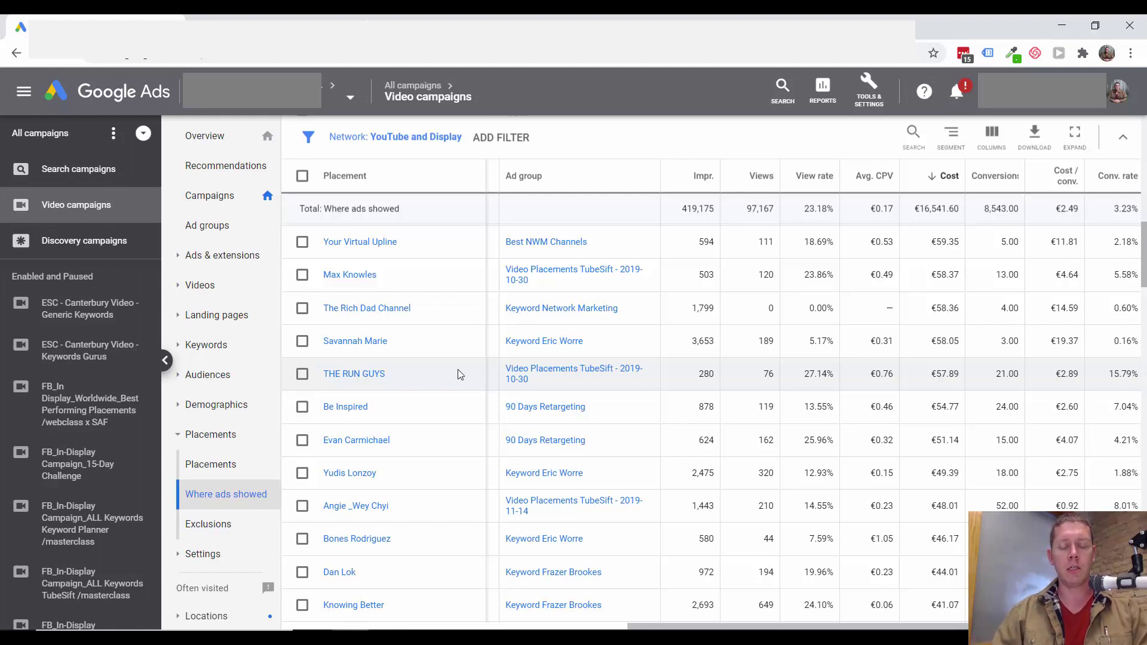
pyautogui.scroll(3, 387, 399)
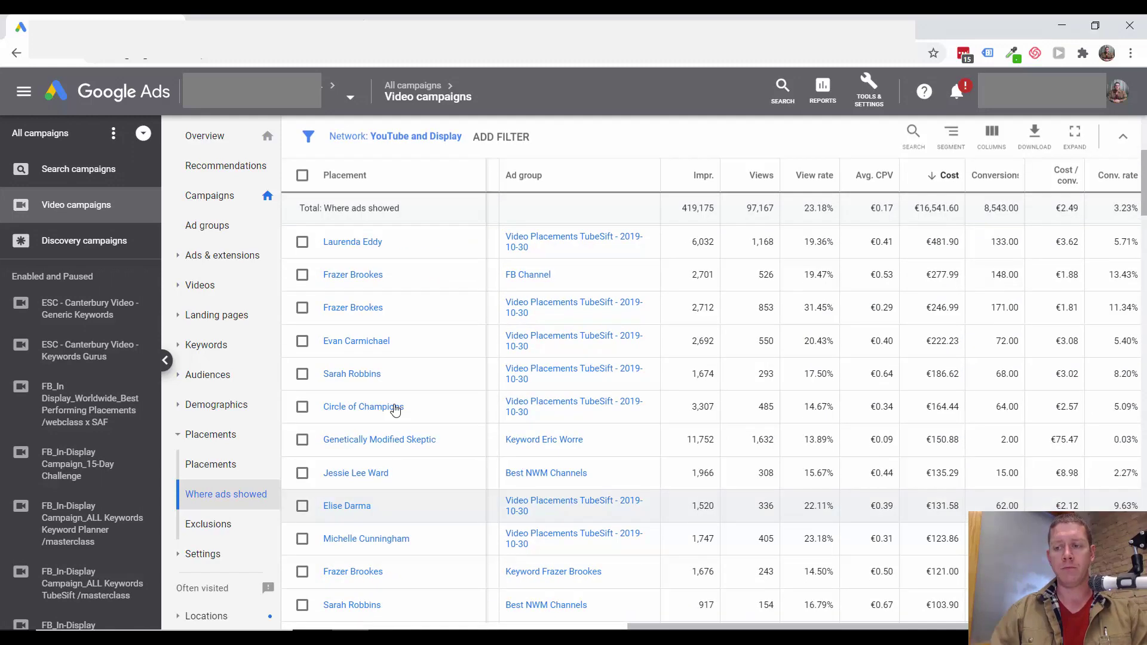
pyautogui.scroll(5, 395, 409)
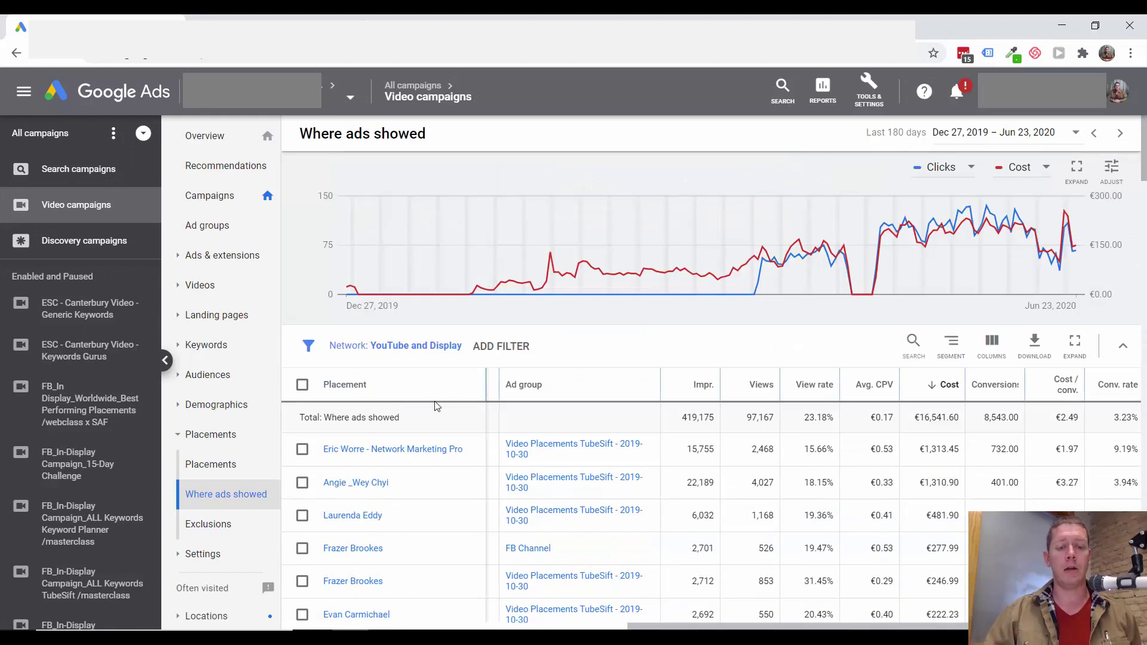
pyautogui.scroll(-2, 445, 436)
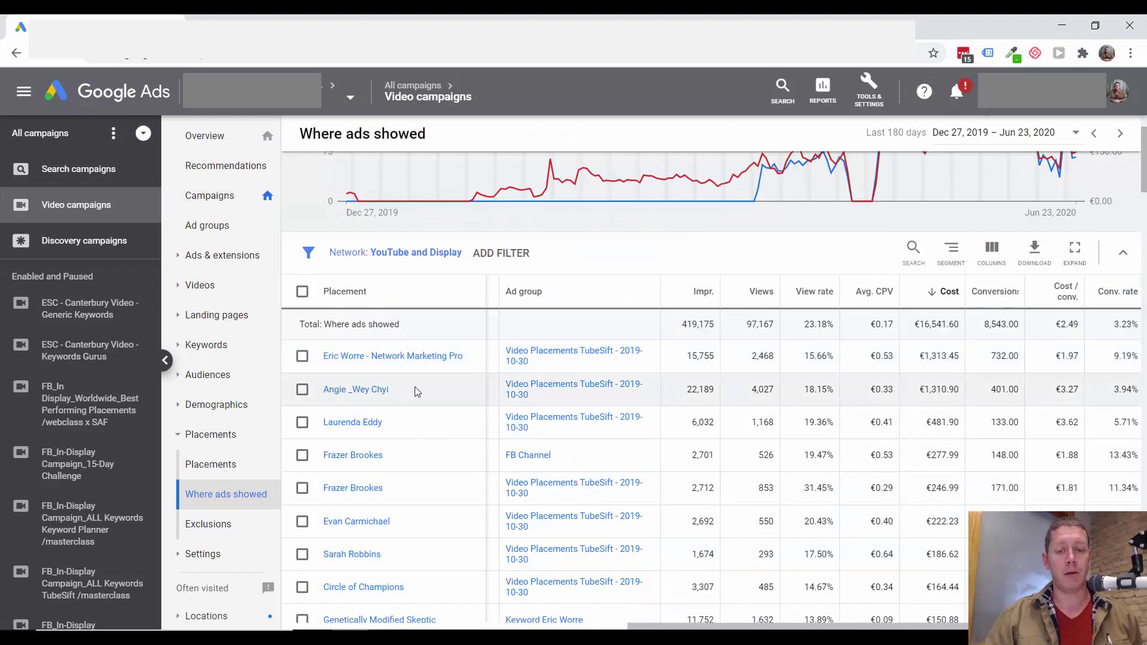
pyautogui.hscroll(-4, 478, 457)
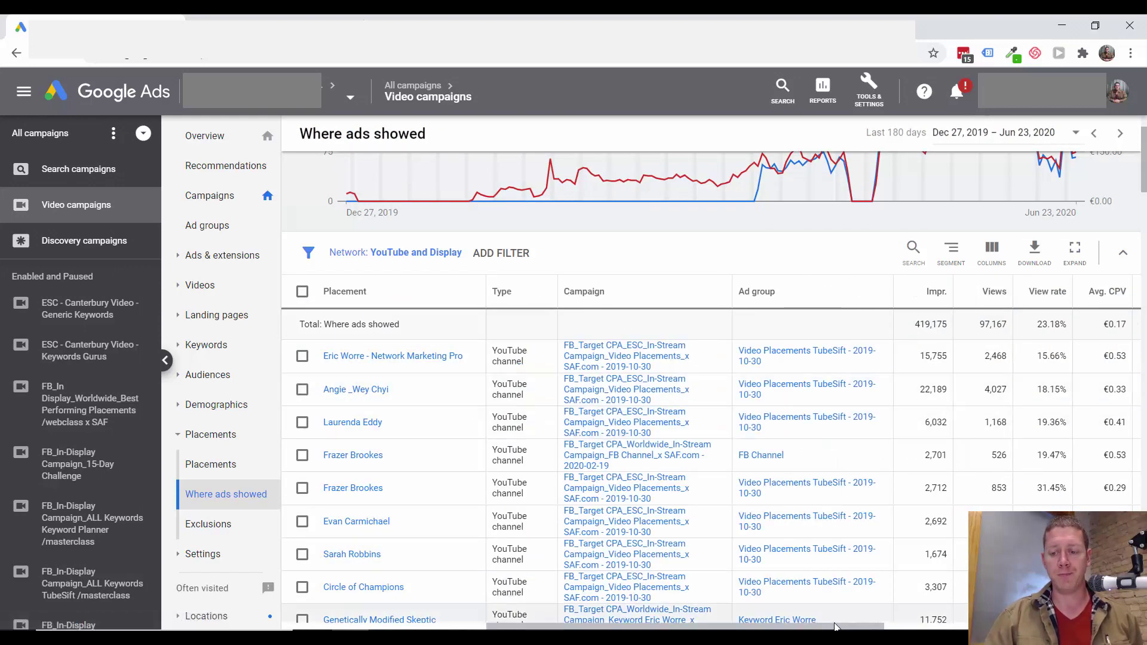
pyautogui.moveTo(835, 626); pyautogui.dragTo(629, 586)
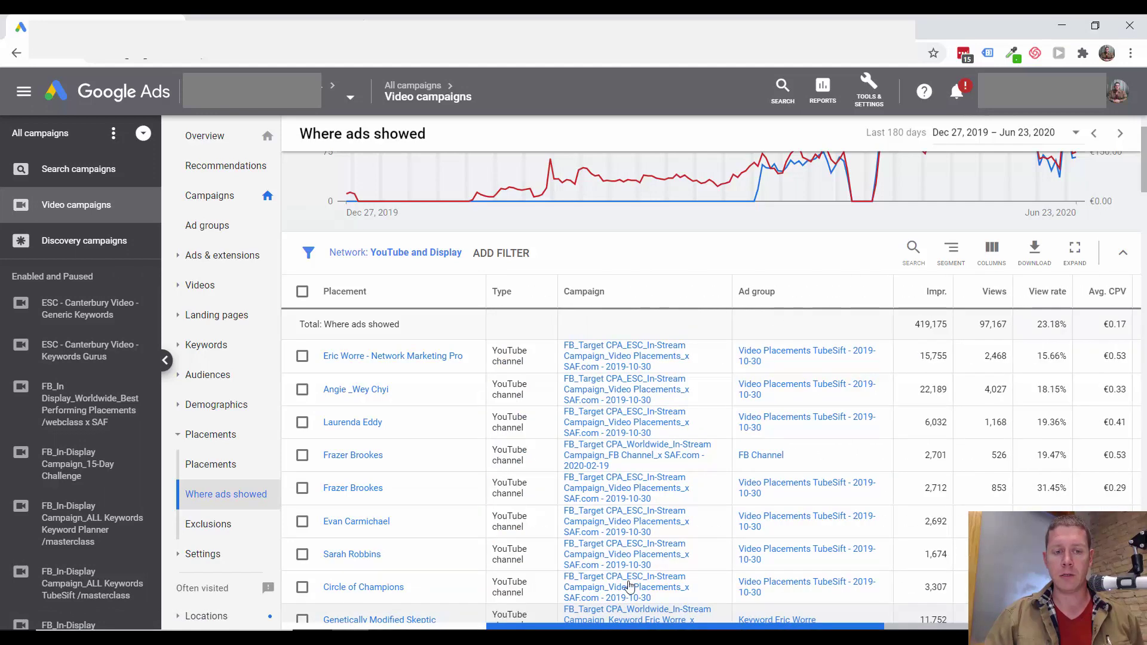
pyautogui.scroll(-15, 382, 382)
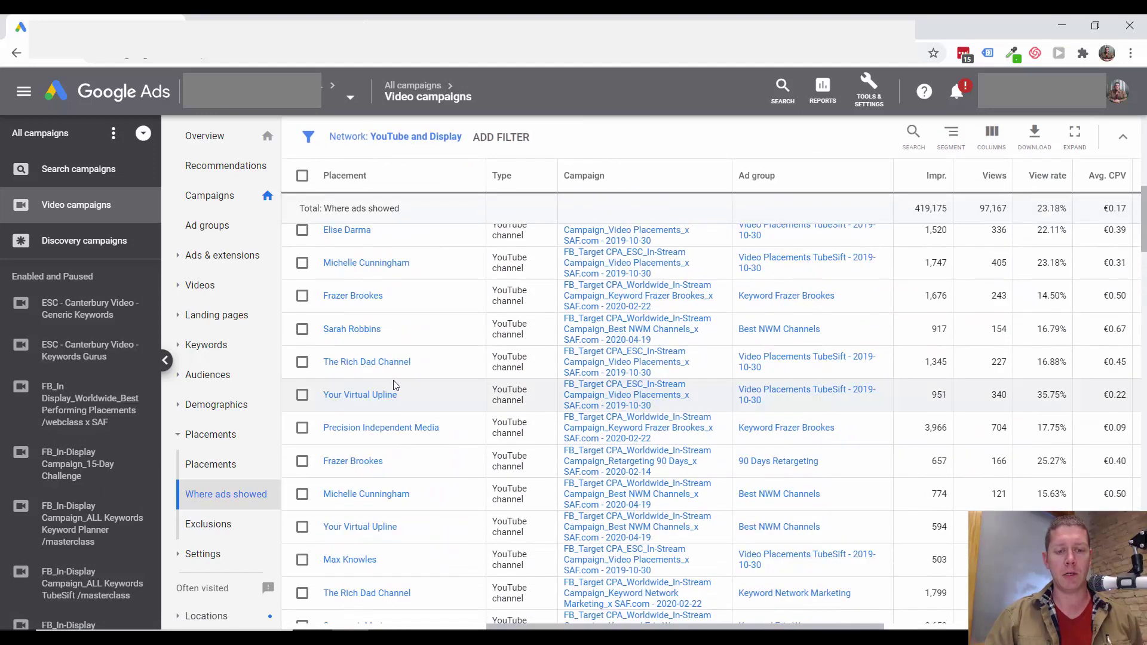
pyautogui.scroll(10, 393, 386)
pyautogui.moveTo(852, 627); pyautogui.dragTo(1085, 627)
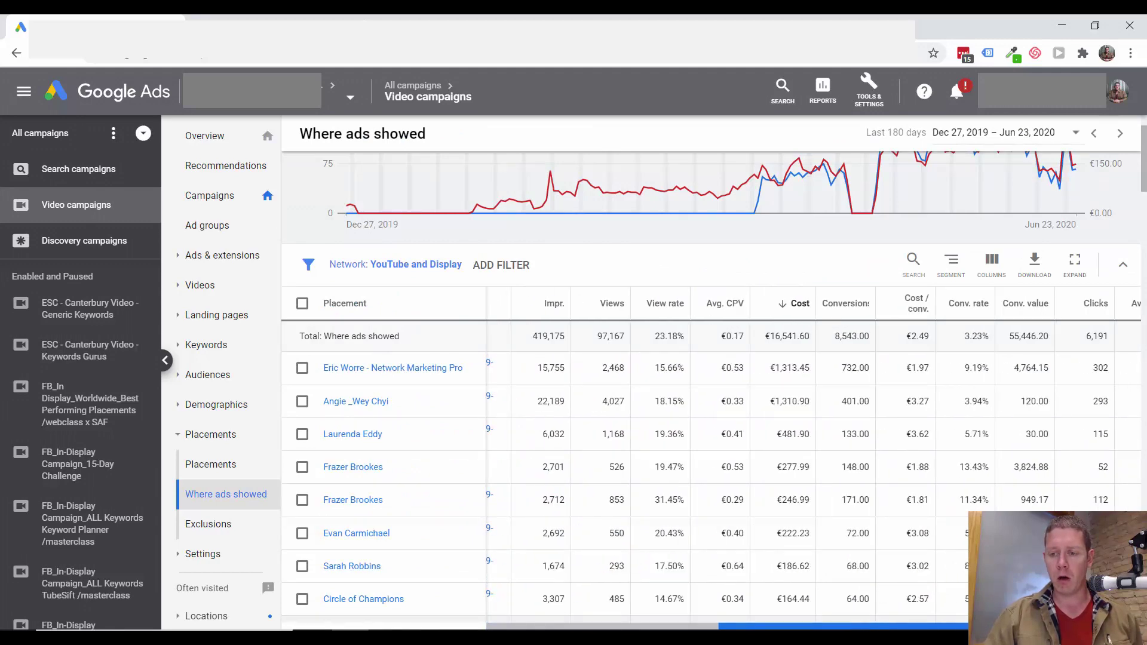
pyautogui.scroll(-3, 914, 418)
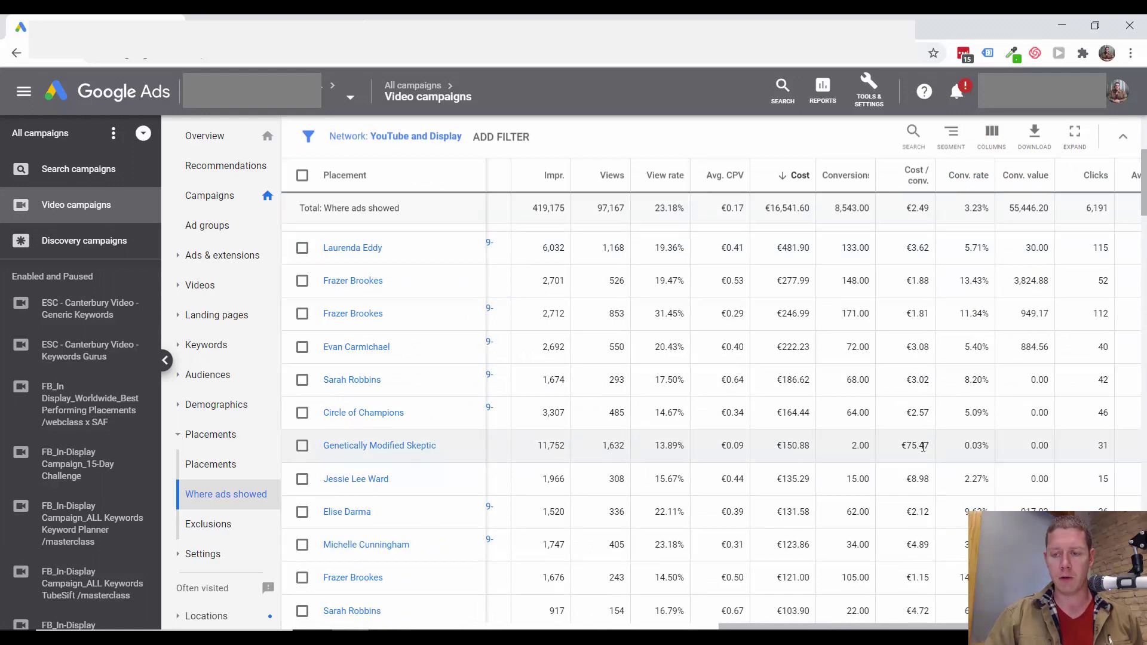
pyautogui.moveTo(931, 450); pyautogui.dragTo(866, 445)
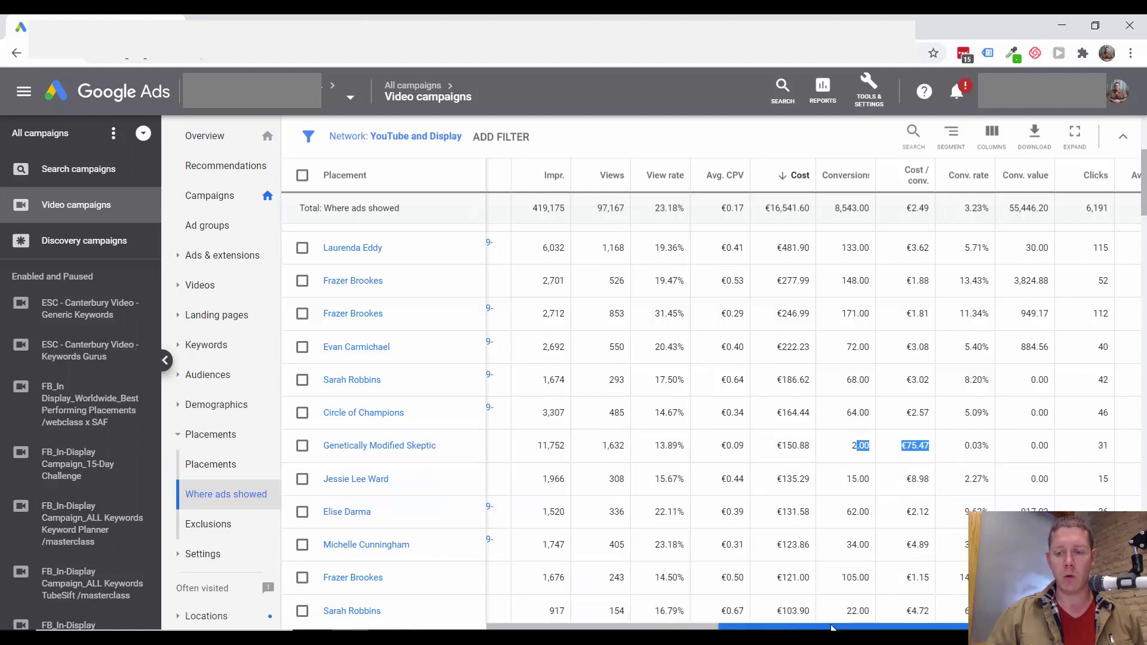
pyautogui.moveTo(864, 626); pyautogui.dragTo(433, 624)
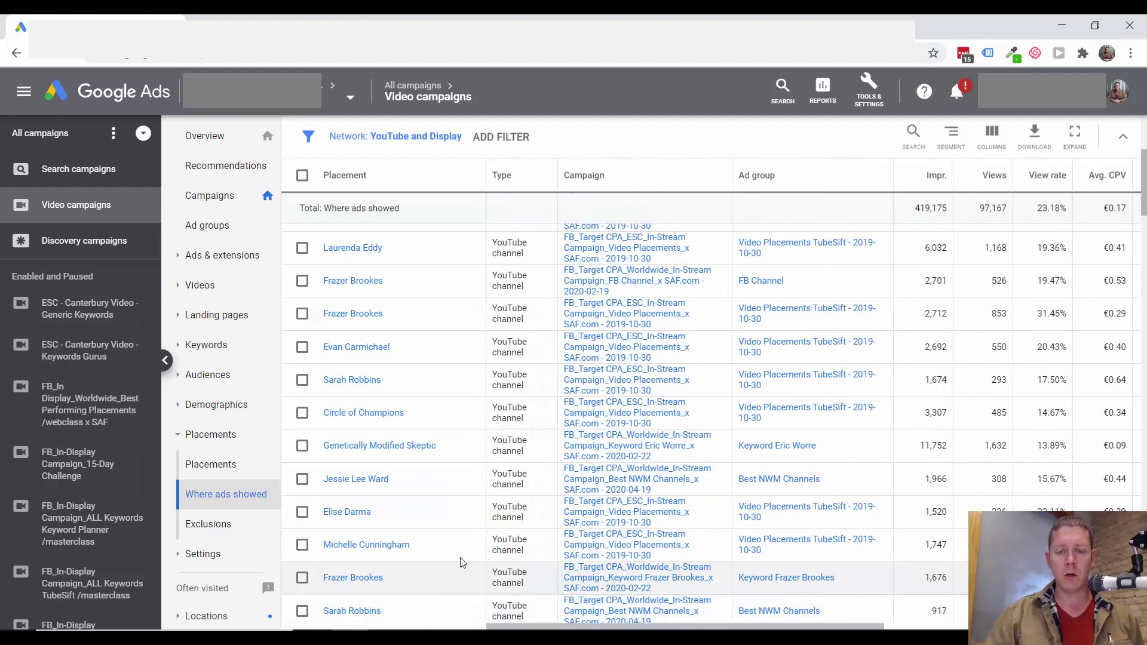
pyautogui.click(303, 446)
# Check the Exclude options for Genetically Modified Skeptic and the Placement exclusion lists, excluding nothing yet.
pyautogui.click(386, 136)
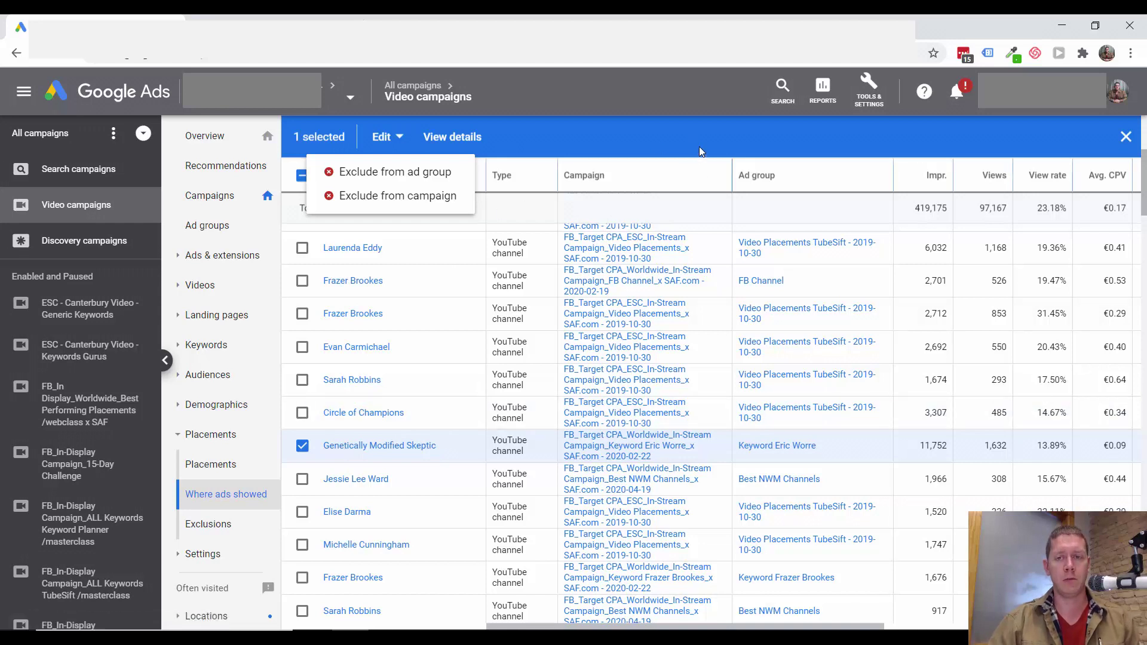
pyautogui.click(680, 138)
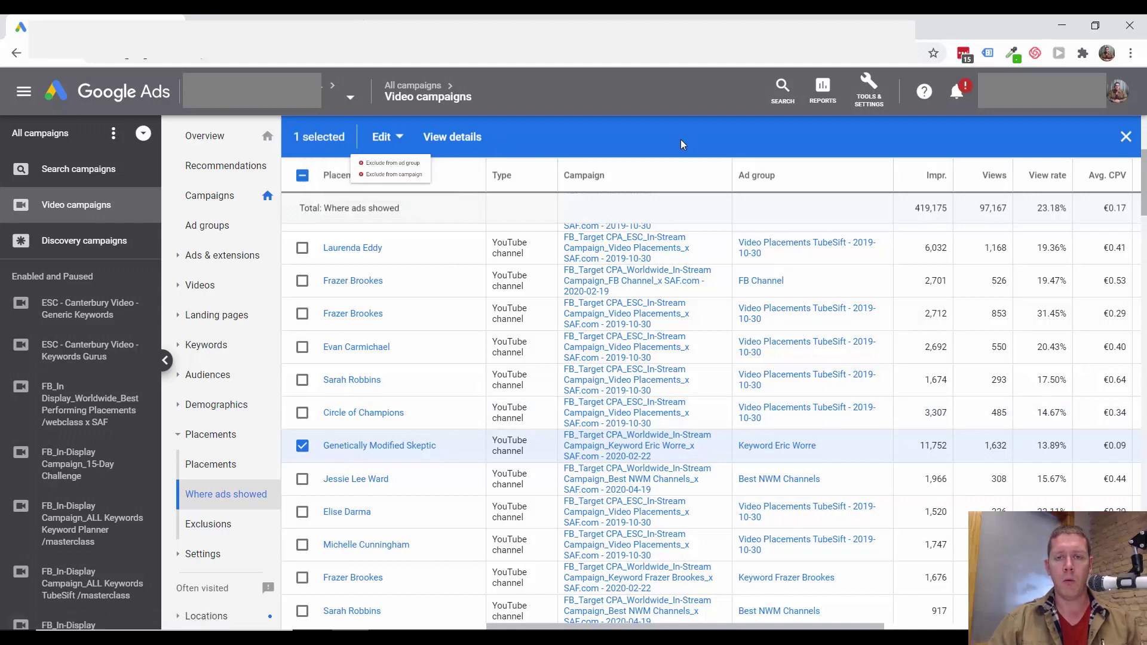
pyautogui.click(872, 97)
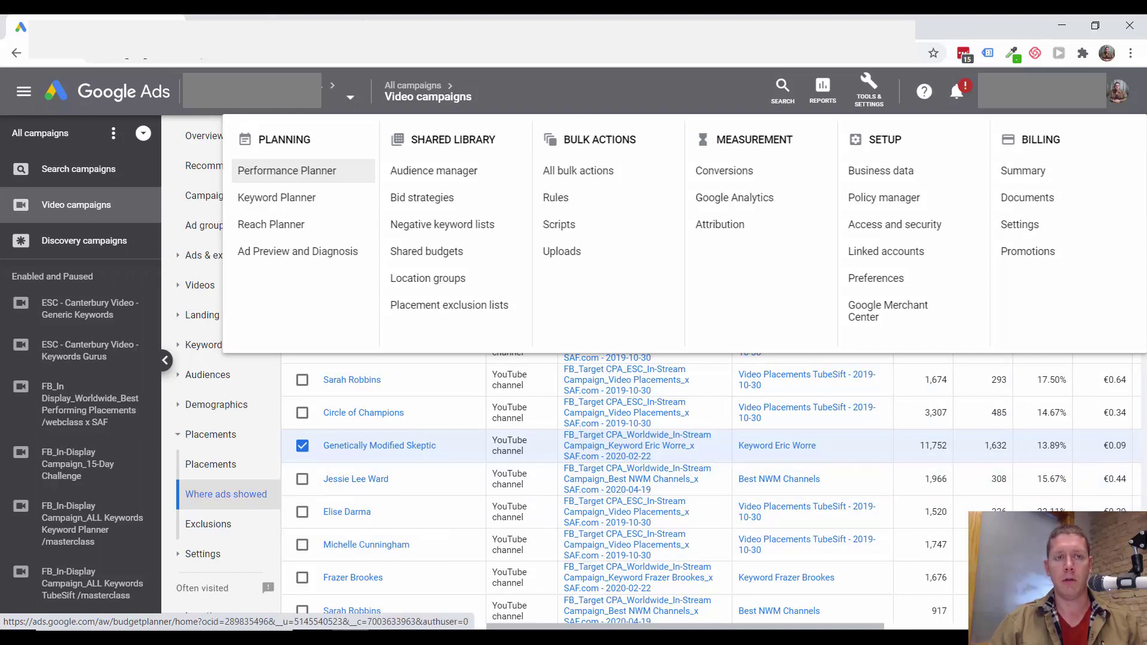
pyautogui.click(521, 457)
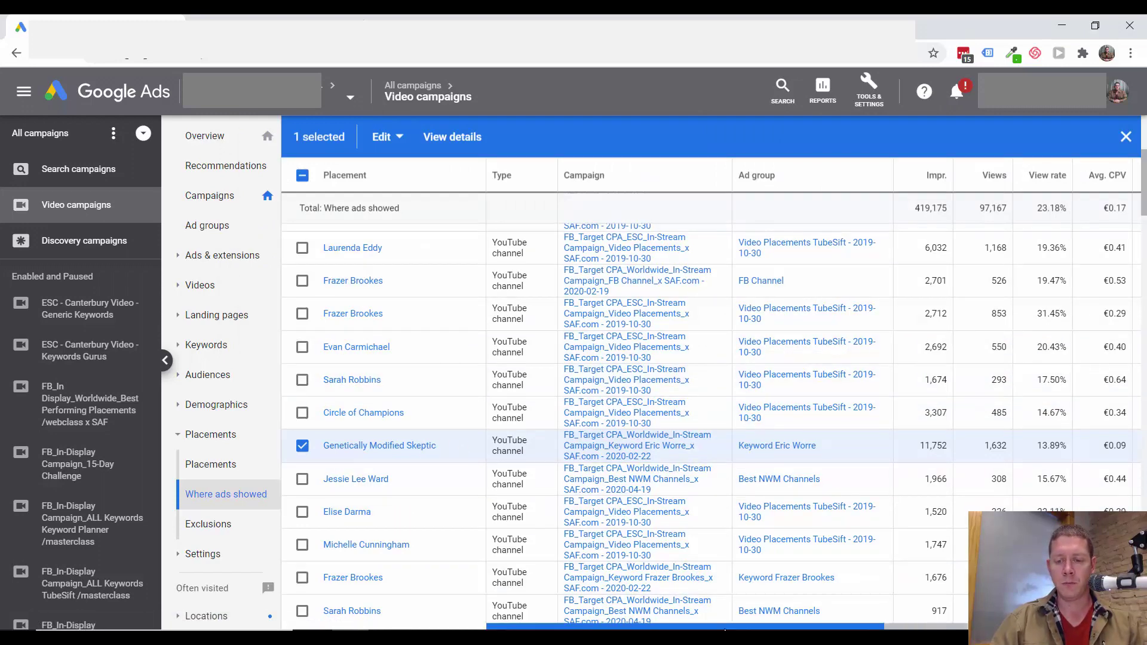
# Compare two channels' cost per conversion (€19.37 vs €8.86) and copy the cheaper channel's name to search.
pyautogui.moveTo(765, 628); pyautogui.dragTo(986, 620)
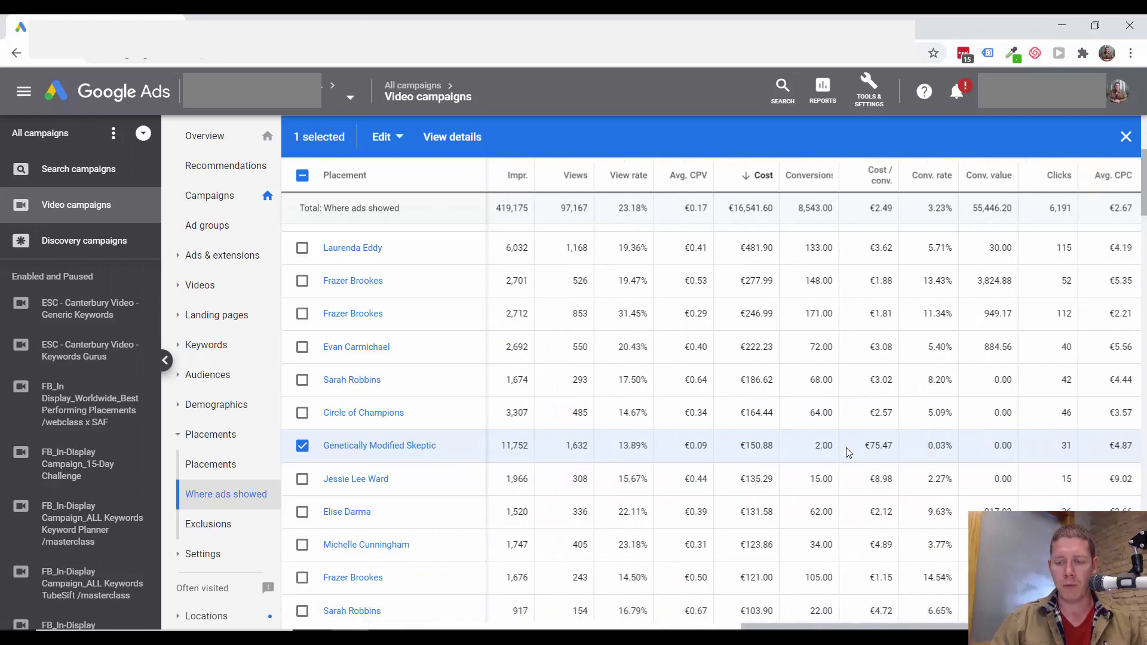
pyautogui.scroll(-6, 869, 400)
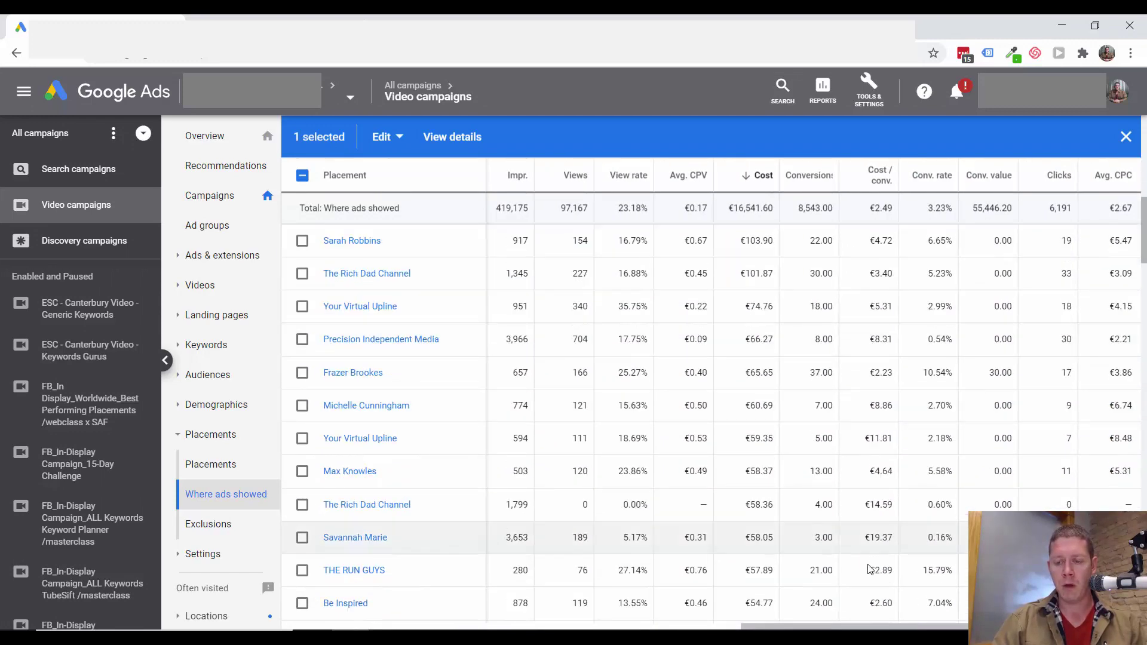
pyautogui.tripleClick(885, 538)
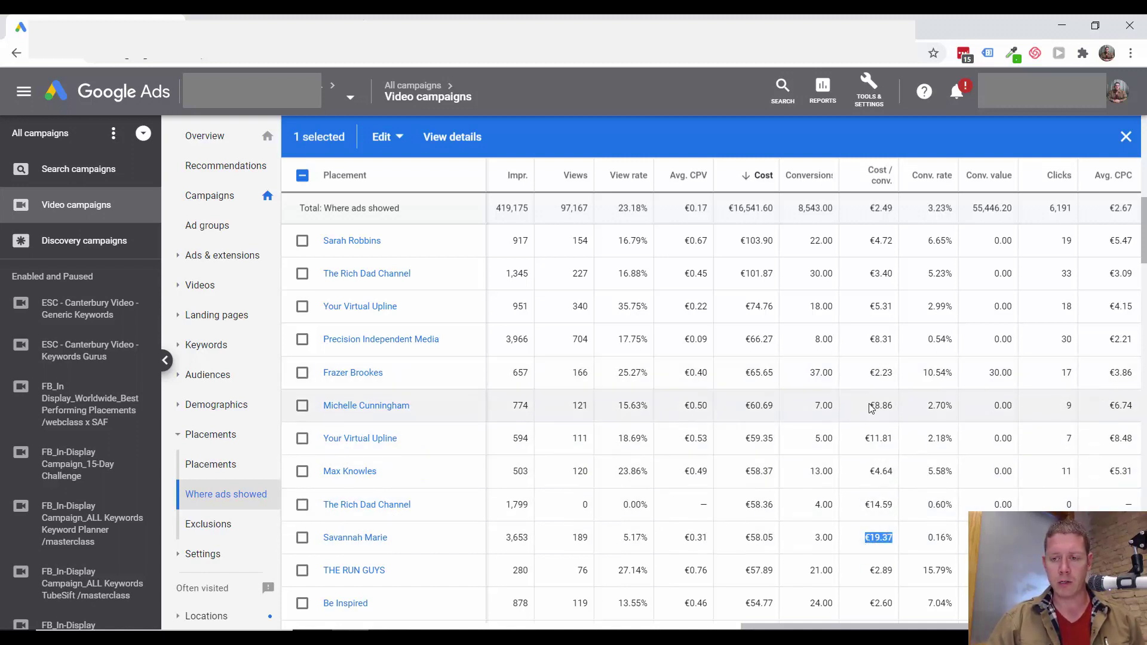
pyautogui.moveTo(872, 406); pyautogui.dragTo(892, 406)
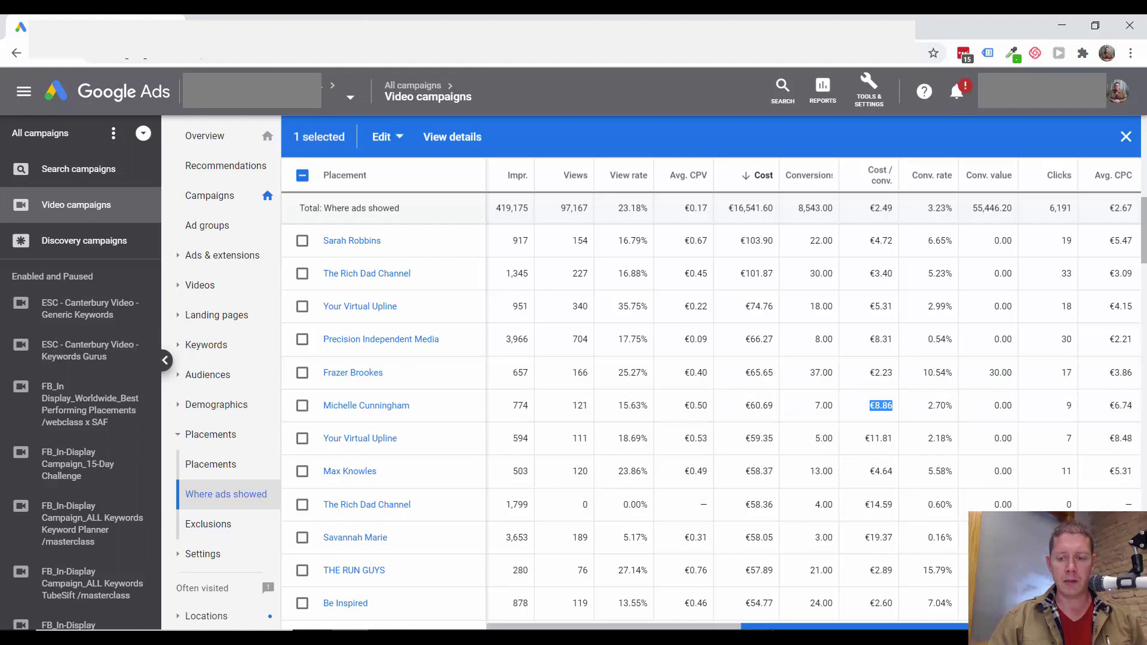
pyautogui.moveTo(723, 627); pyautogui.dragTo(542, 627)
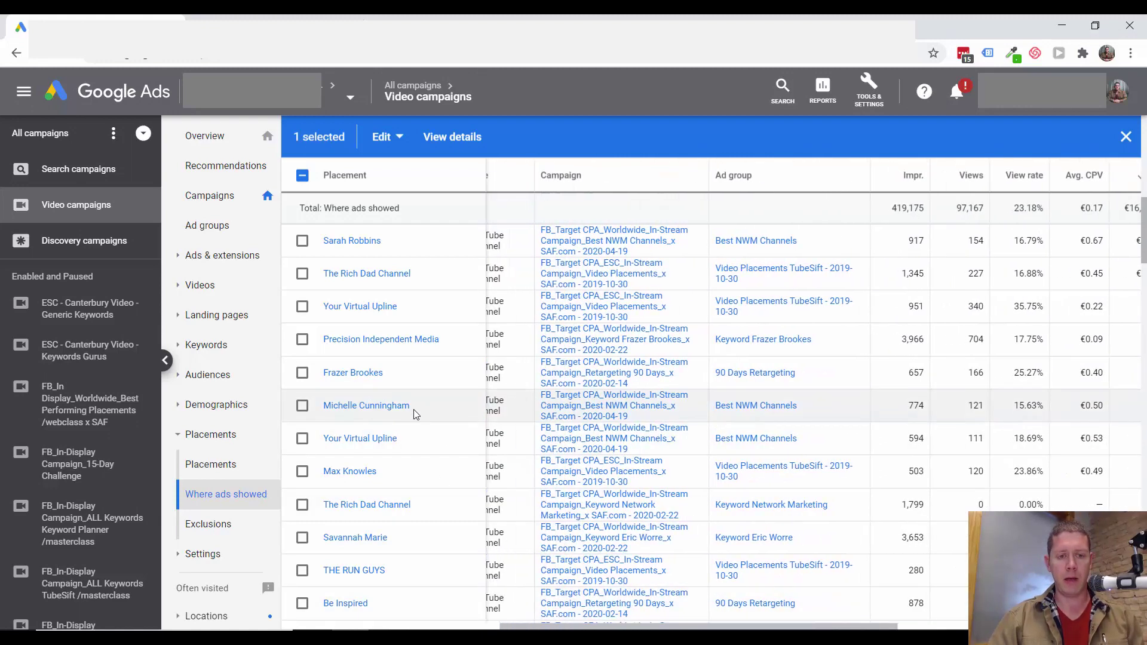
pyautogui.moveTo(413, 410); pyautogui.dragTo(327, 410)
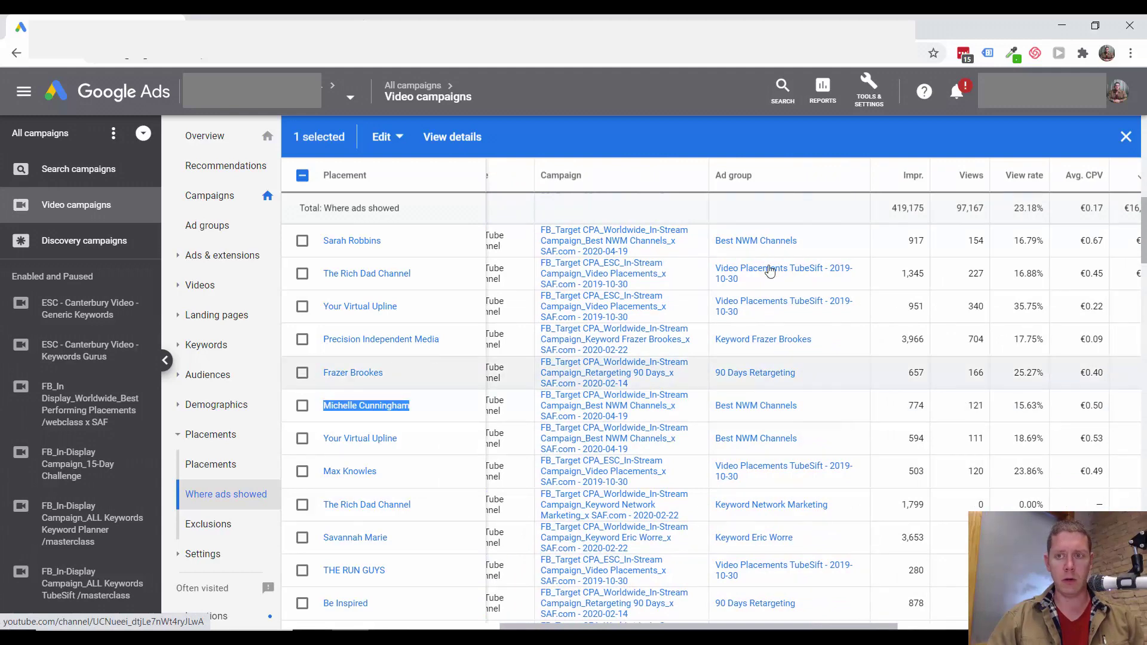
pyautogui.scroll(5, 837, 303)
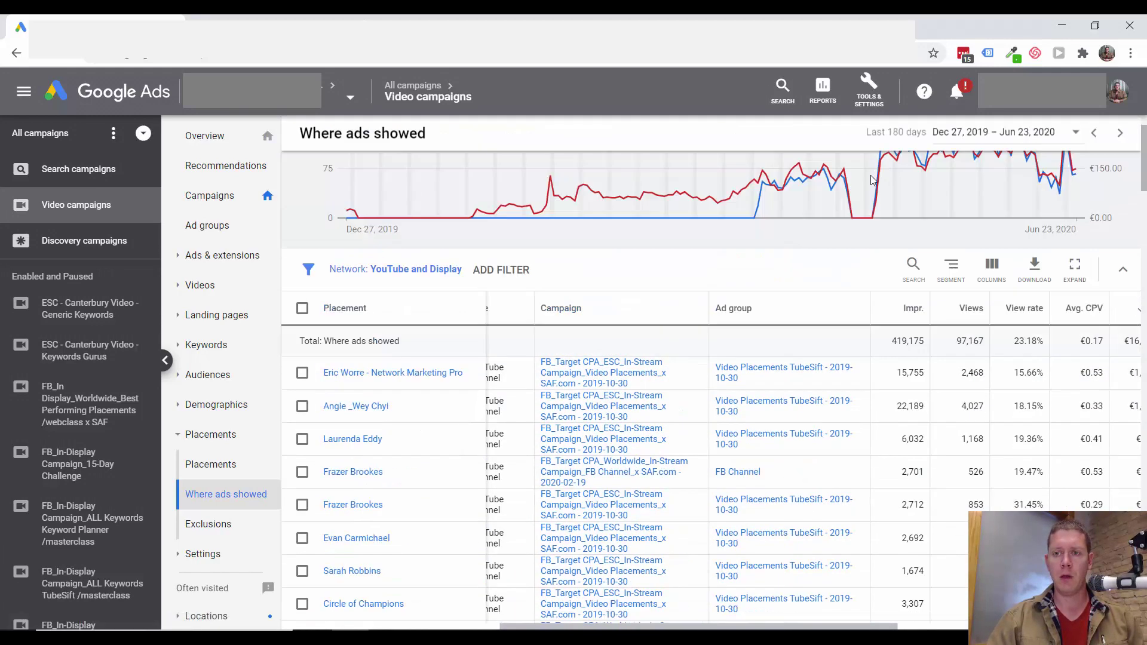
pyautogui.click(913, 264)
# Filter the report to the copied channel and compare its ad groups, noting Best NWM Channels at €8.86/conversion.
pyautogui.write('Michelle Cunningham')
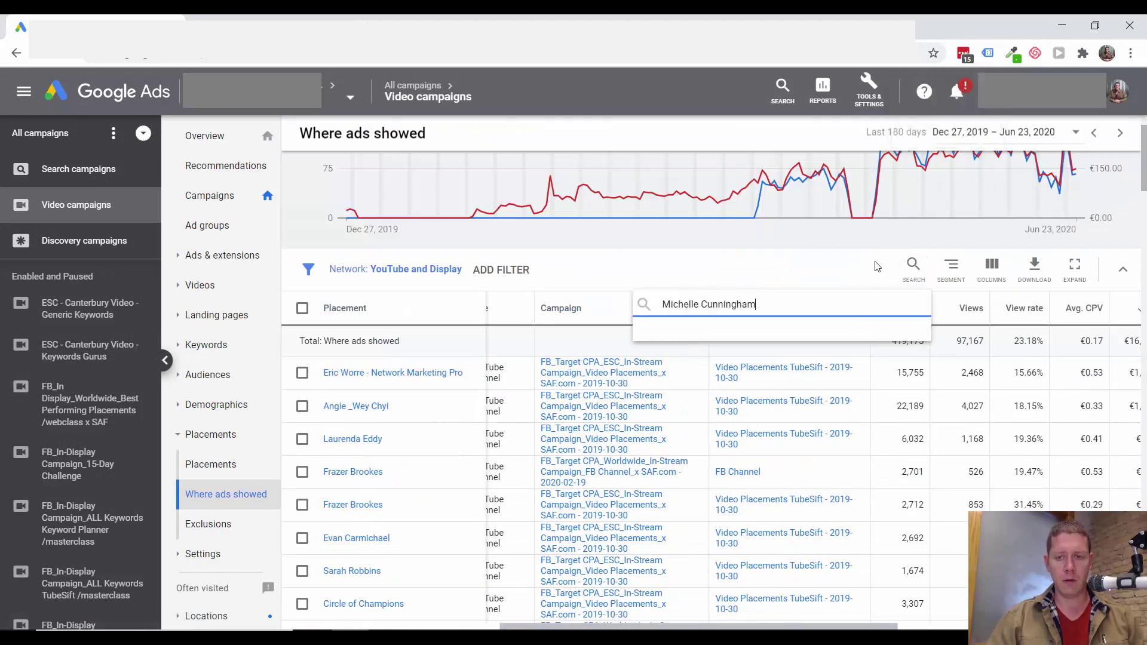
pyautogui.press('Return')
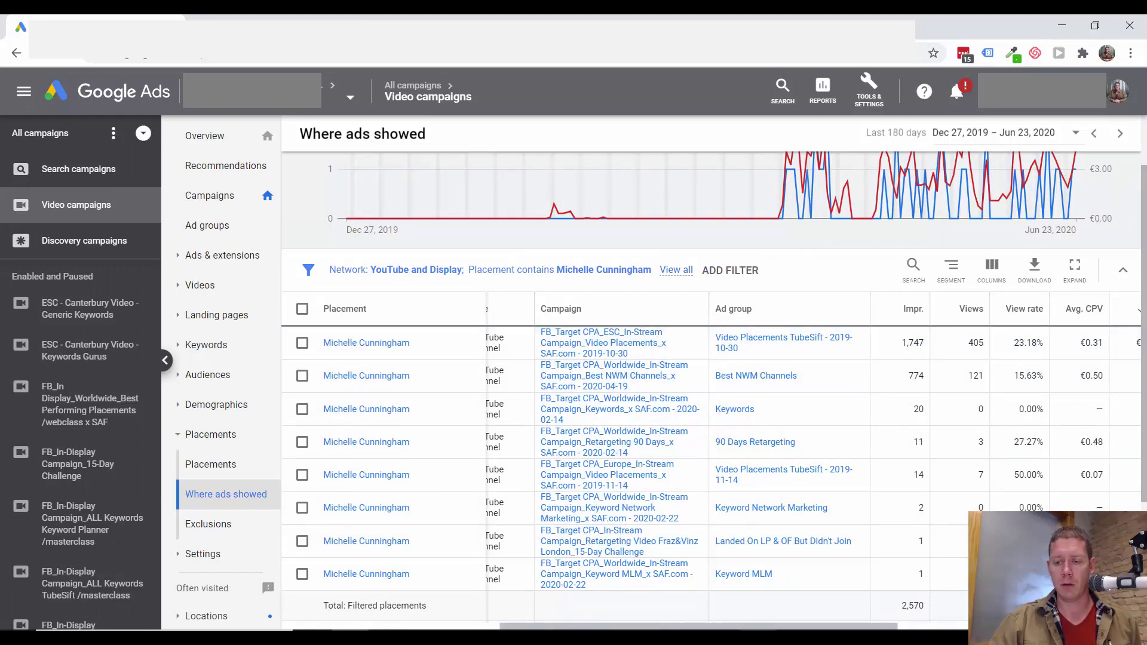
pyautogui.moveTo(852, 626); pyautogui.dragTo(964, 626)
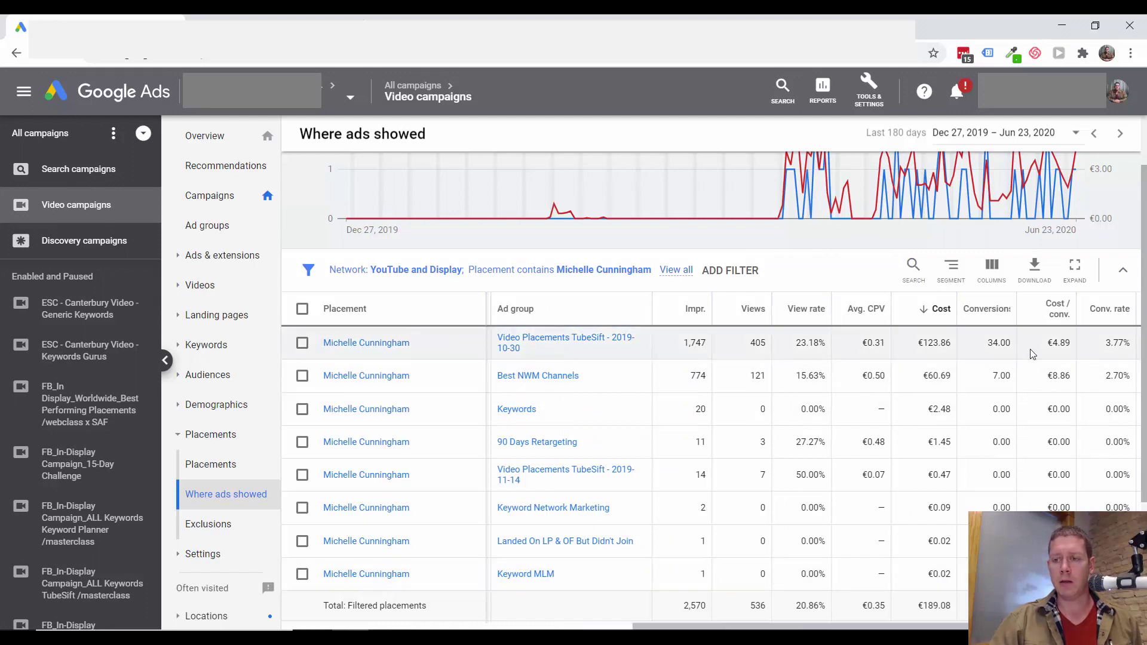
pyautogui.moveTo(1011, 346)
pyautogui.mouseDown()
pyautogui.moveTo(1064, 343)
pyautogui.moveTo(1028, 348)
pyautogui.mouseUp()
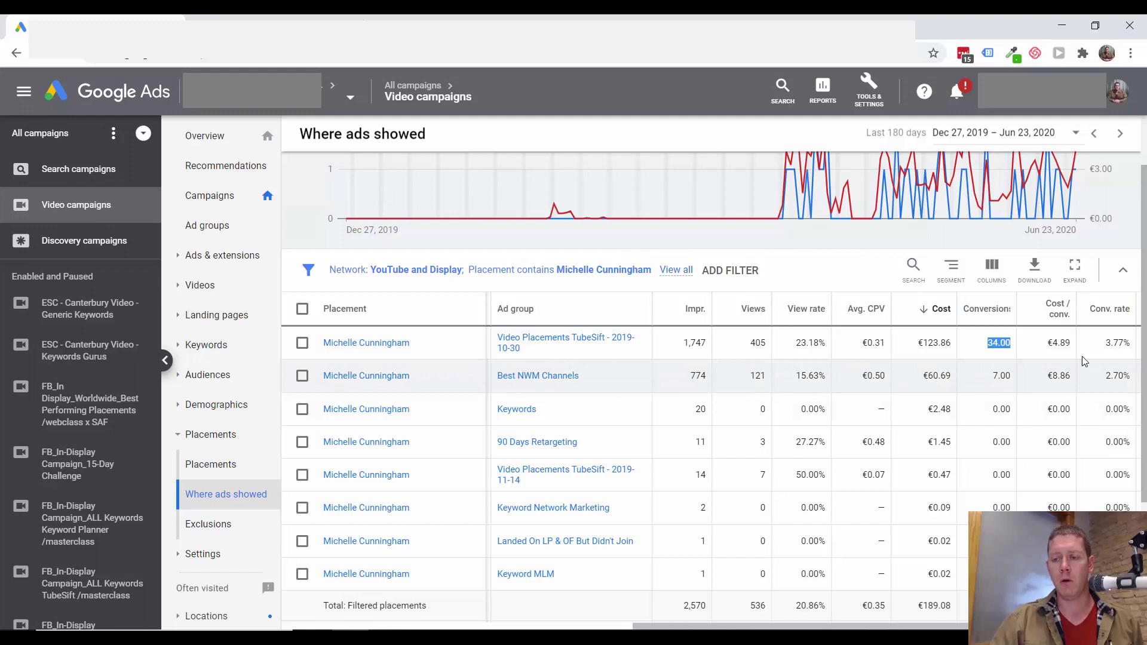
pyautogui.scroll(-2, 1071, 360)
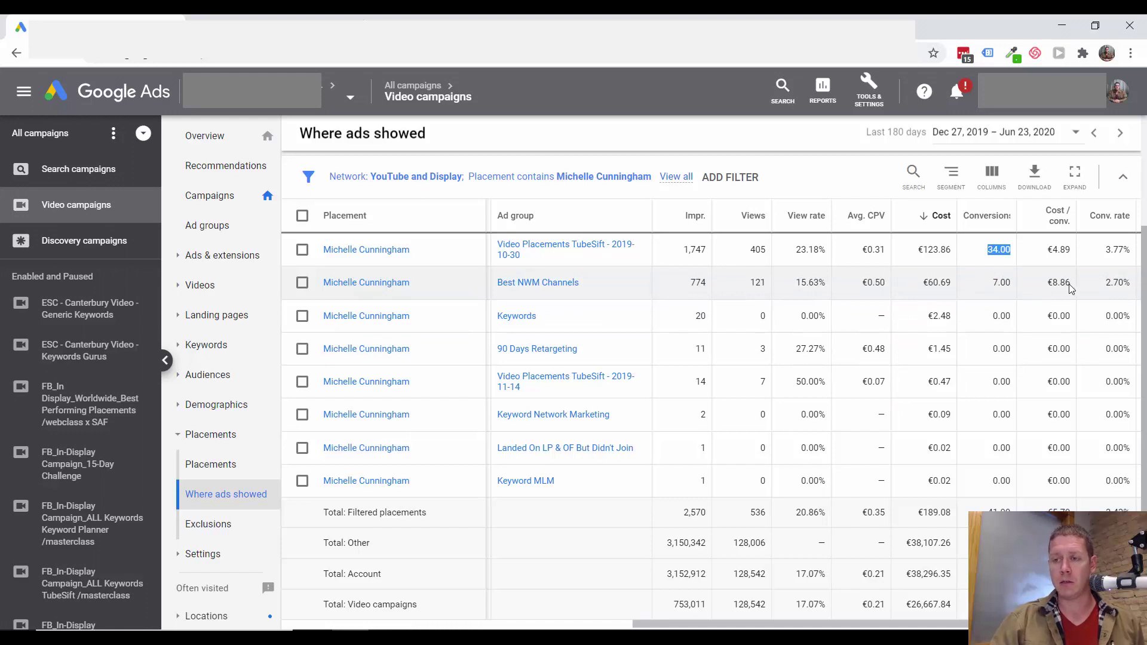
pyautogui.moveTo(1070, 285); pyautogui.dragTo(1048, 284)
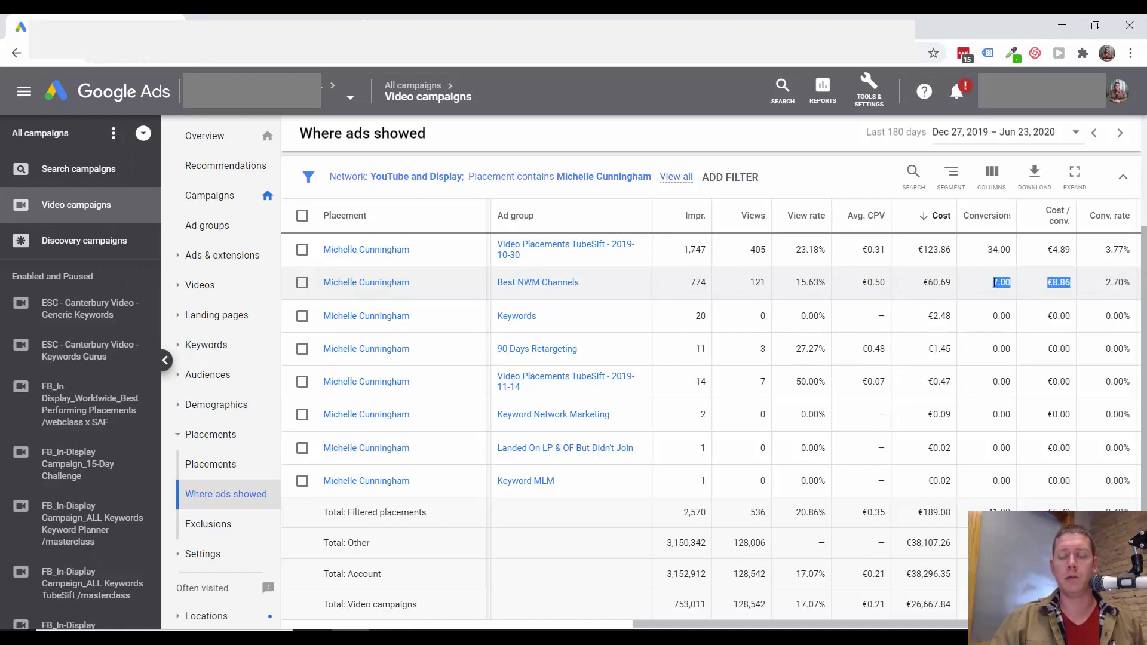
pyautogui.moveTo(926, 282); pyautogui.dragTo(1064, 280)
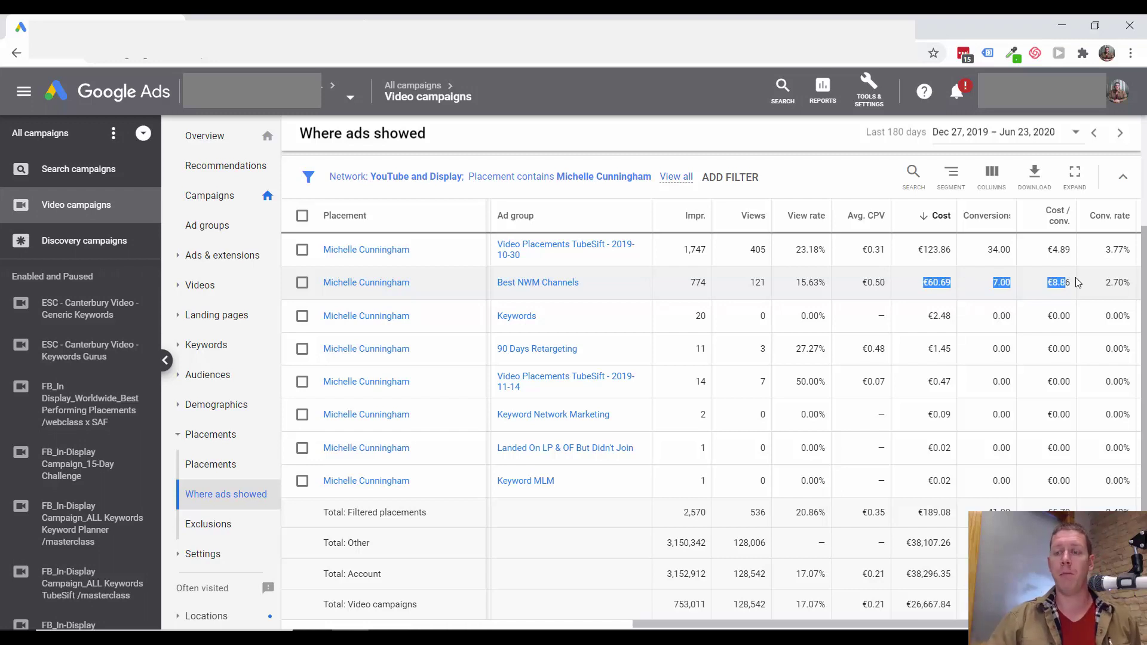
pyautogui.click(936, 287)
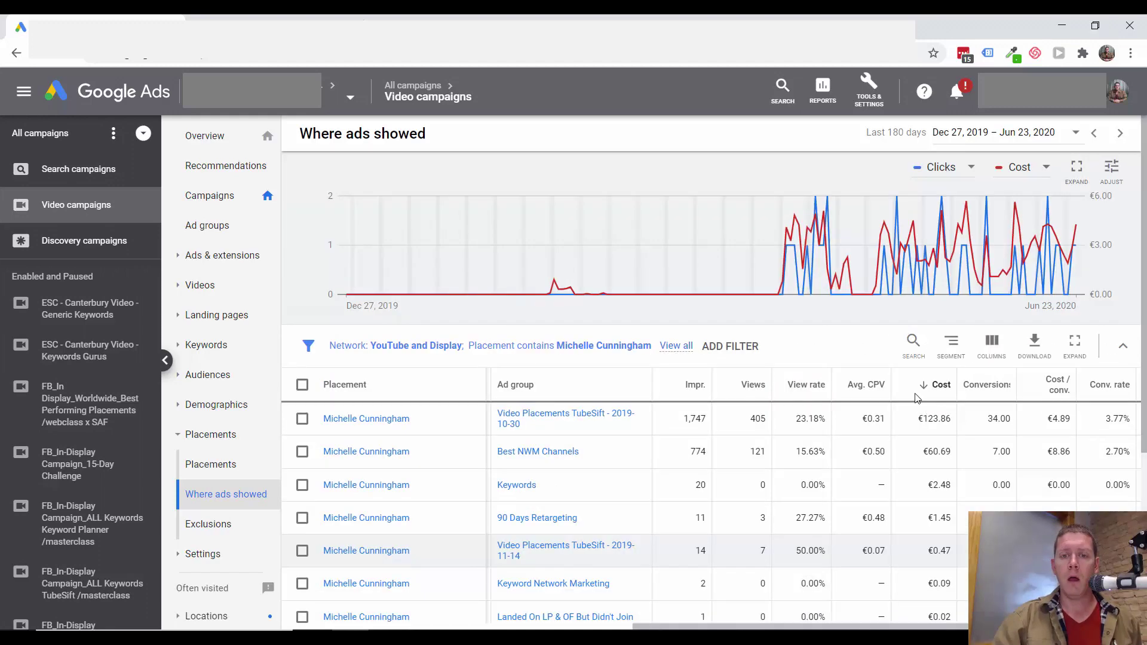
pyautogui.click(640, 346)
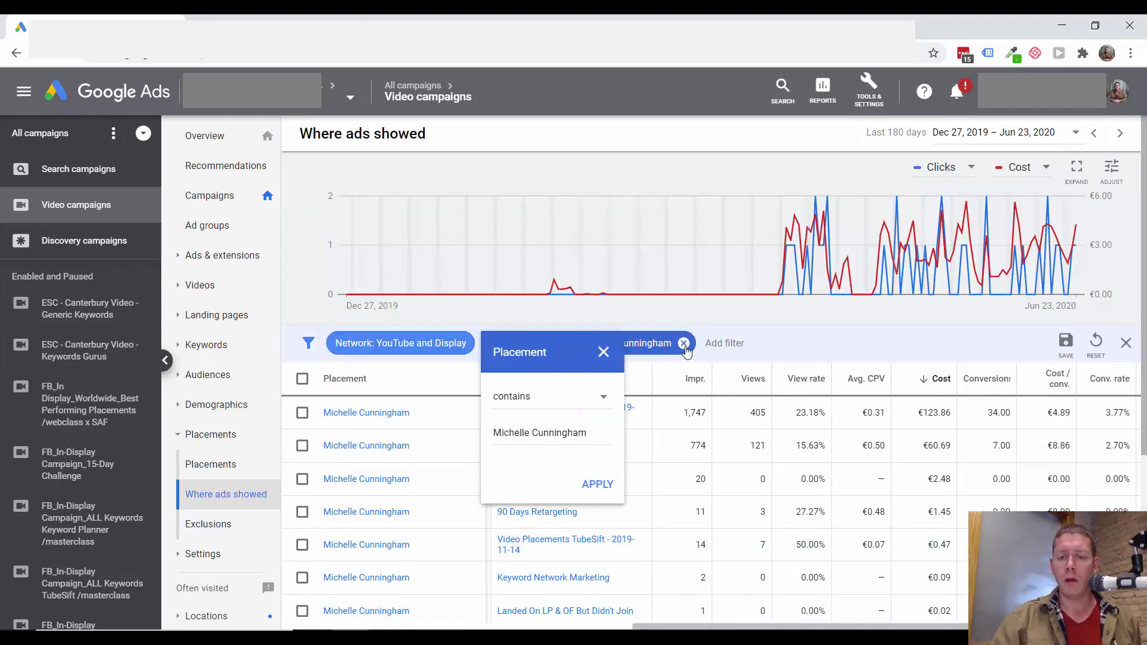
# Remove the channel filter, review the full list by cost per conversion, then sort by highest cost.
pyautogui.click(684, 343)
pyautogui.moveTo(869, 629); pyautogui.dragTo(956, 629)
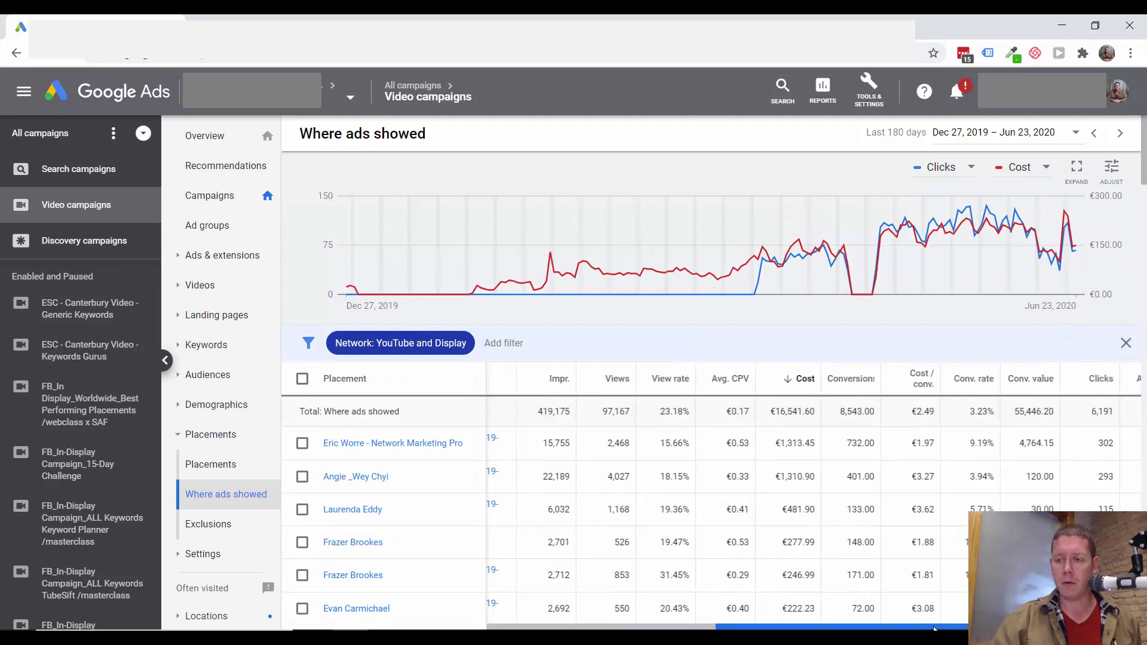
pyautogui.moveTo(925, 375)
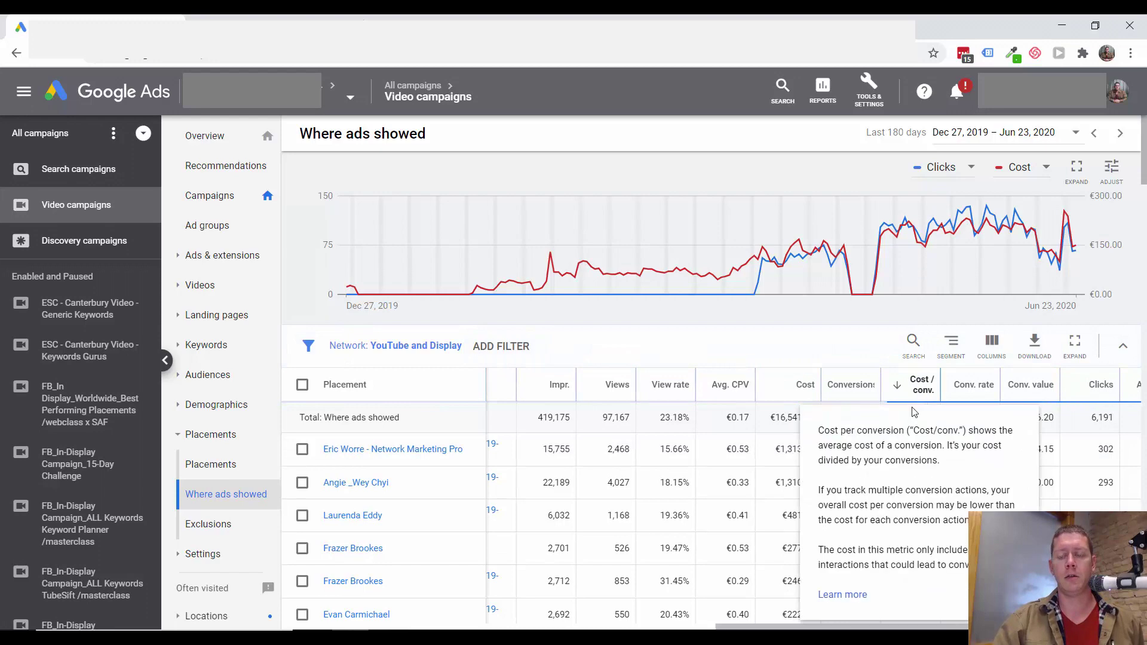
pyautogui.scroll(-2, 886, 426)
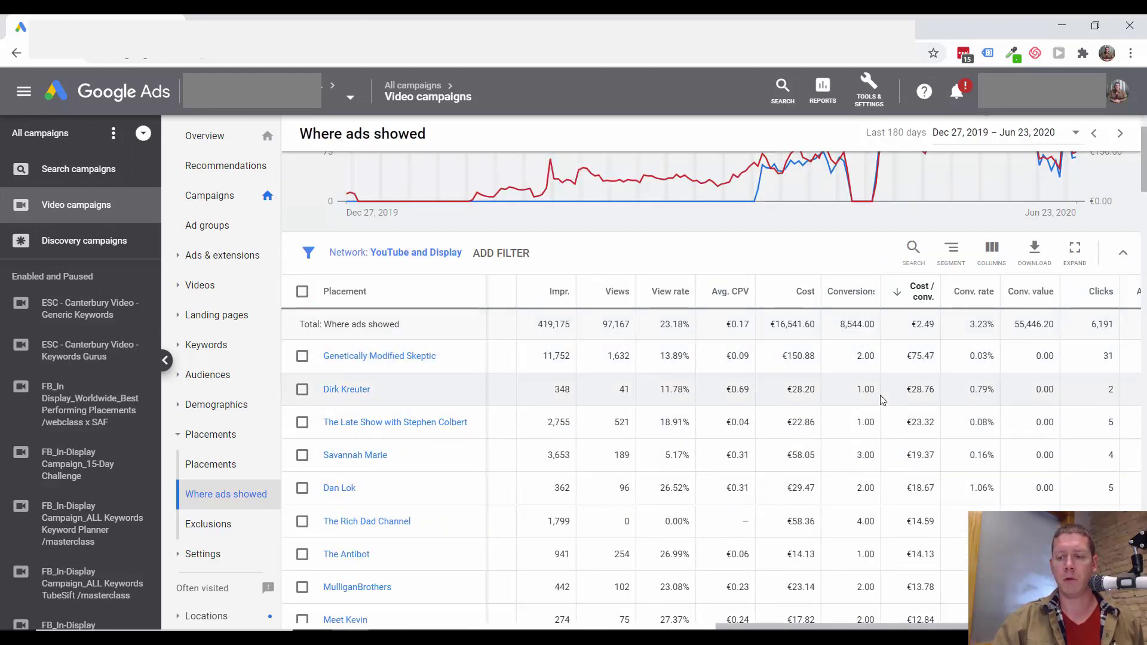
pyautogui.scroll(2, 932, 374)
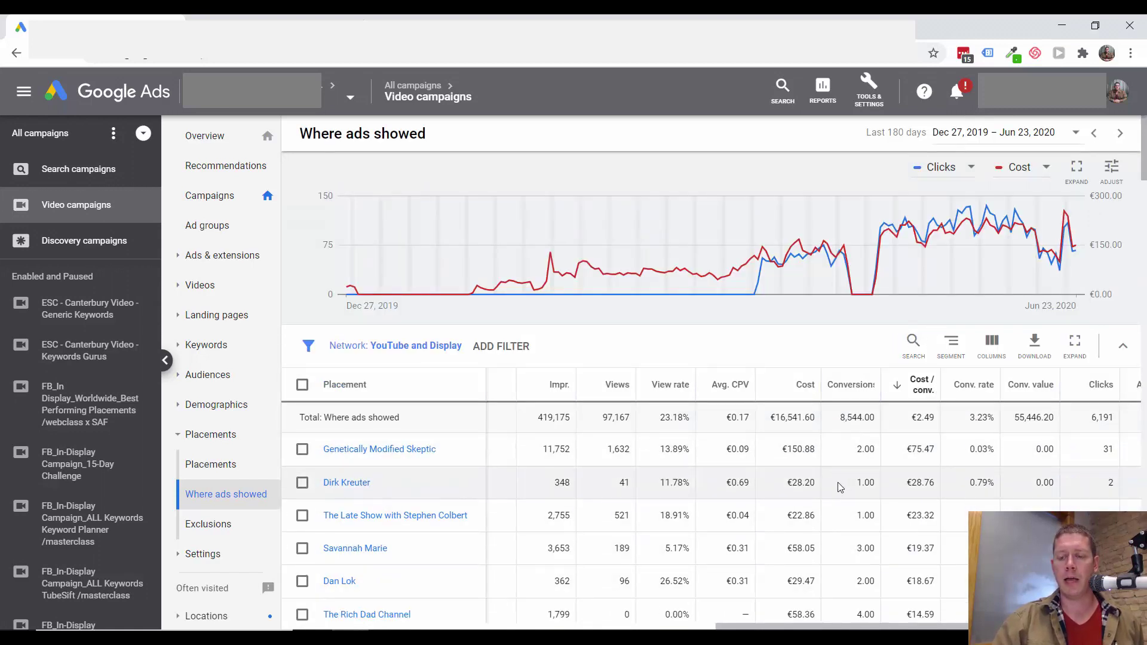
pyautogui.scroll(-3, 904, 442)
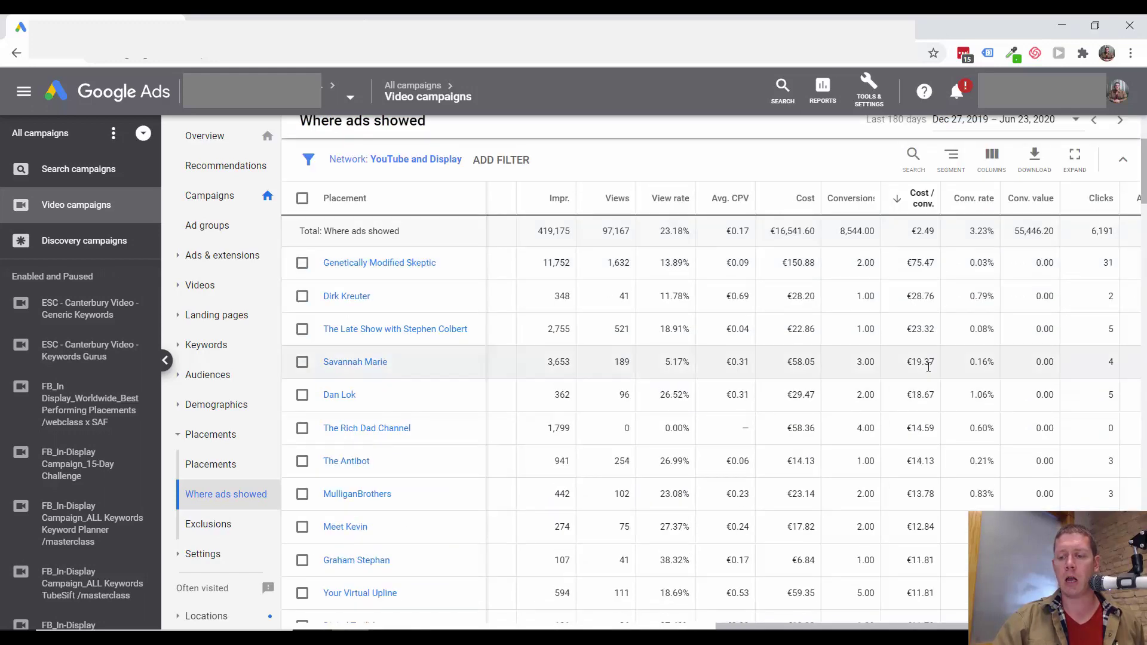
pyautogui.scroll(1, 870, 310)
pyautogui.scroll(2, 870, 310)
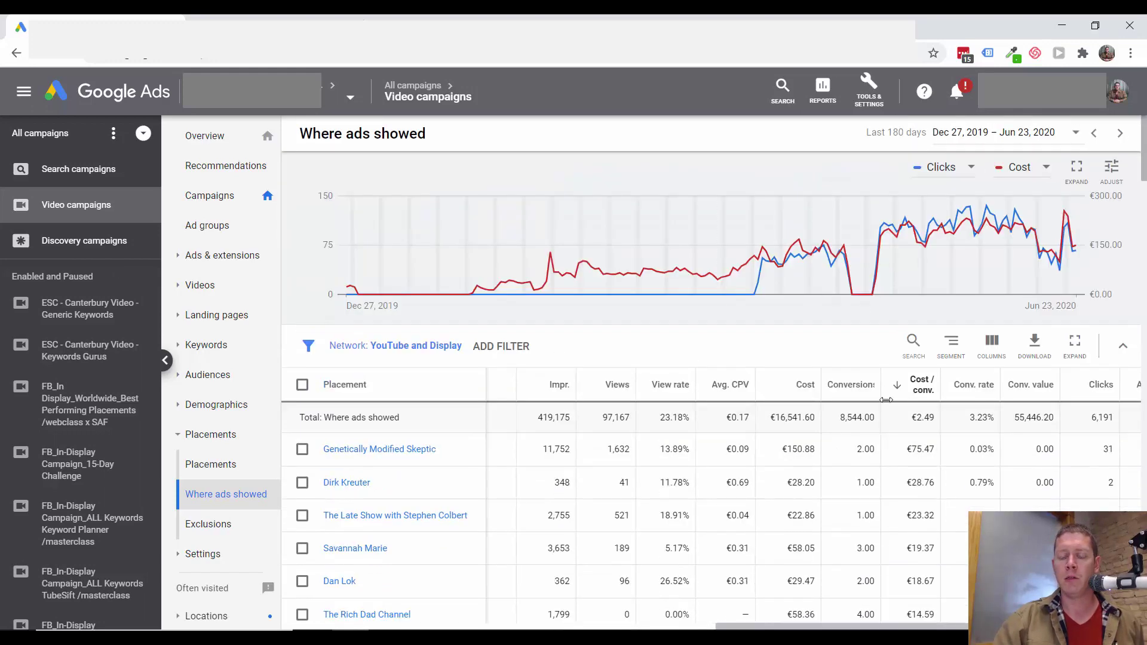
pyautogui.click(801, 386)
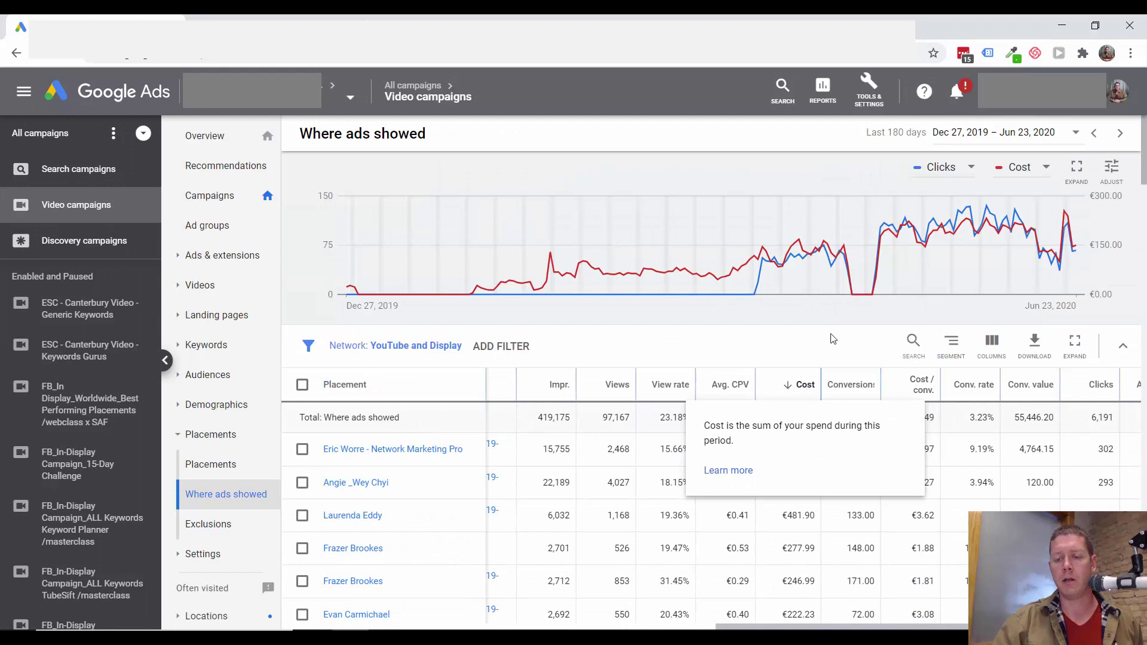
# Mark costly zero-conversion channels: Epic Real Estate Investing at €21.37 and another at €20.71.
pyautogui.scroll(-10, 837, 340)
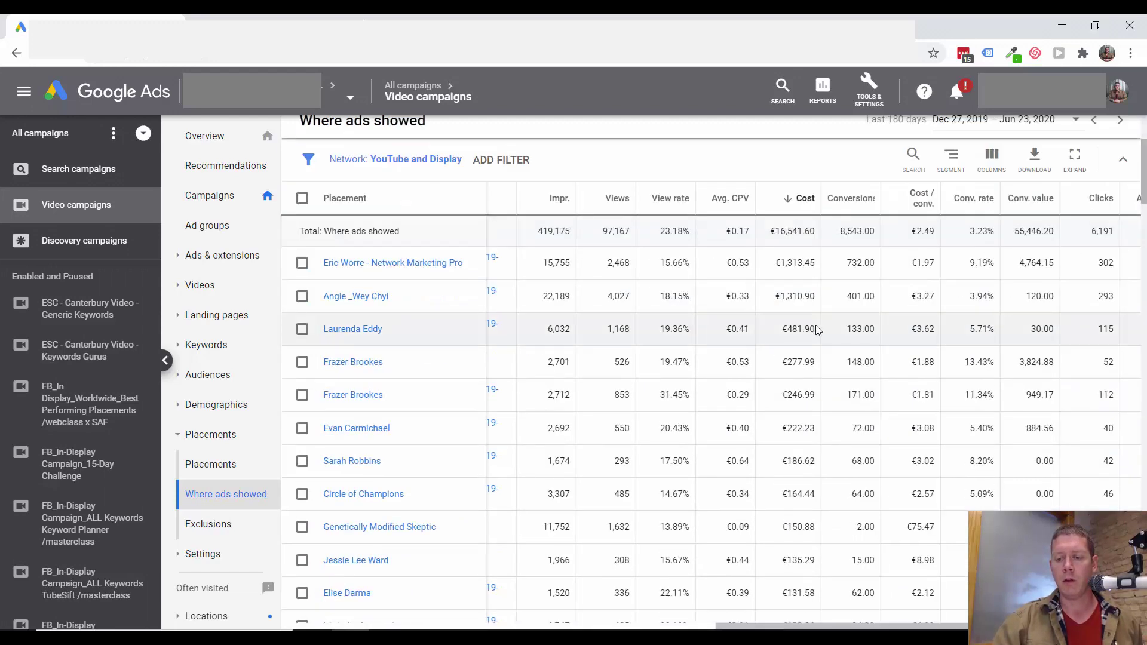
pyautogui.scroll(-10, 826, 329)
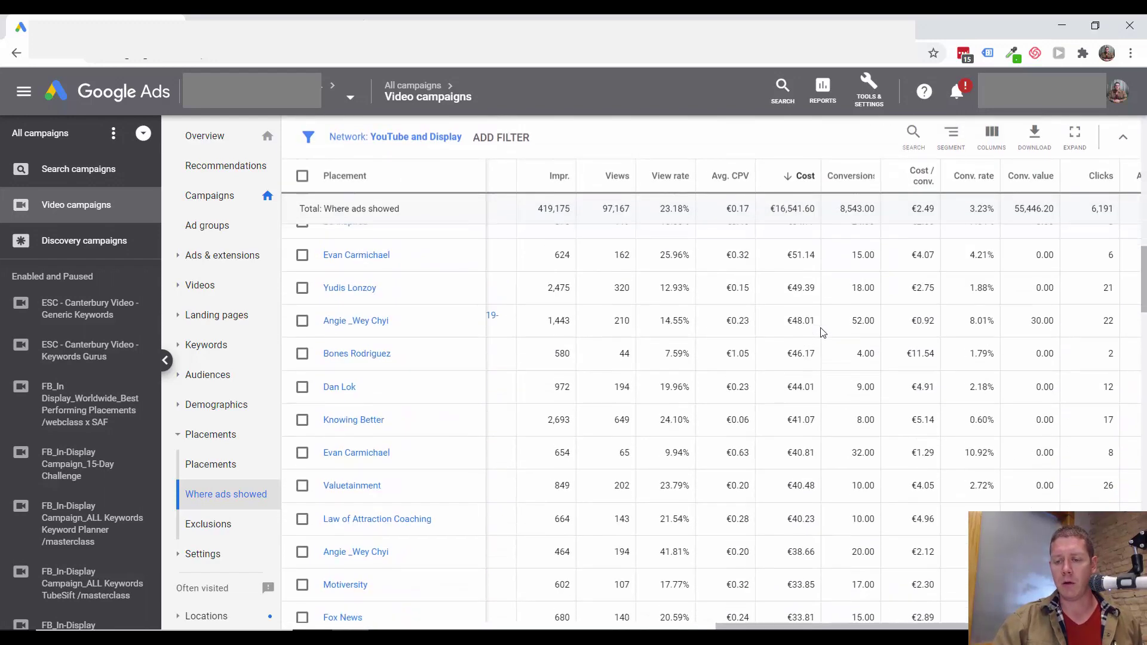
pyautogui.scroll(-3, 824, 336)
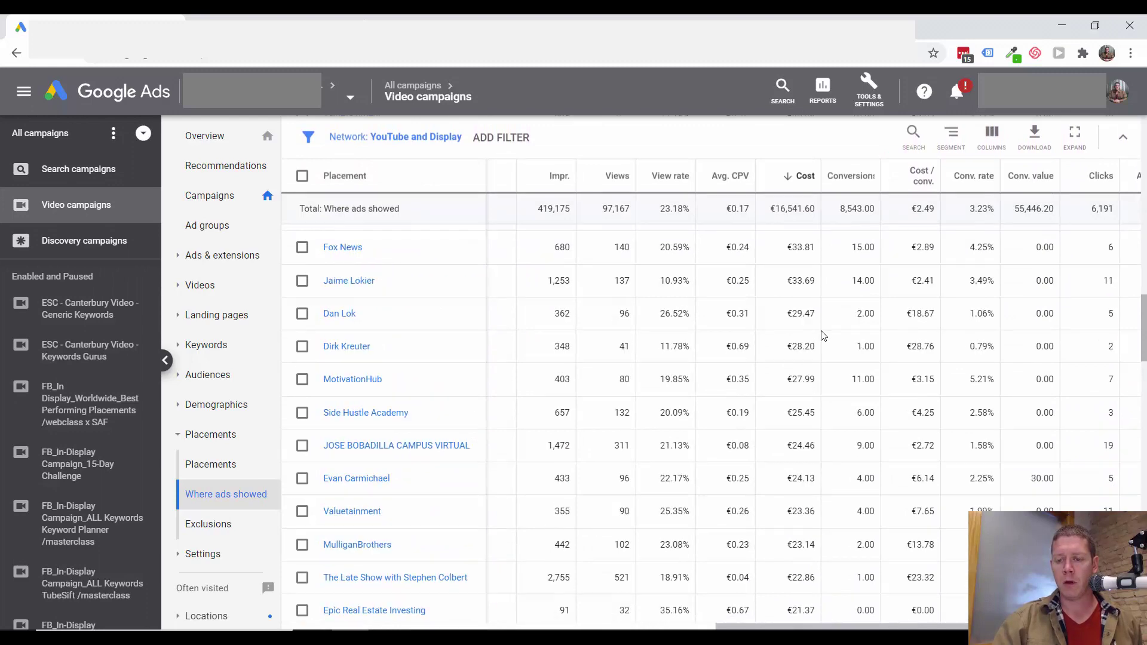
pyautogui.scroll(-3, 823, 336)
pyautogui.scroll(-3, 852, 343)
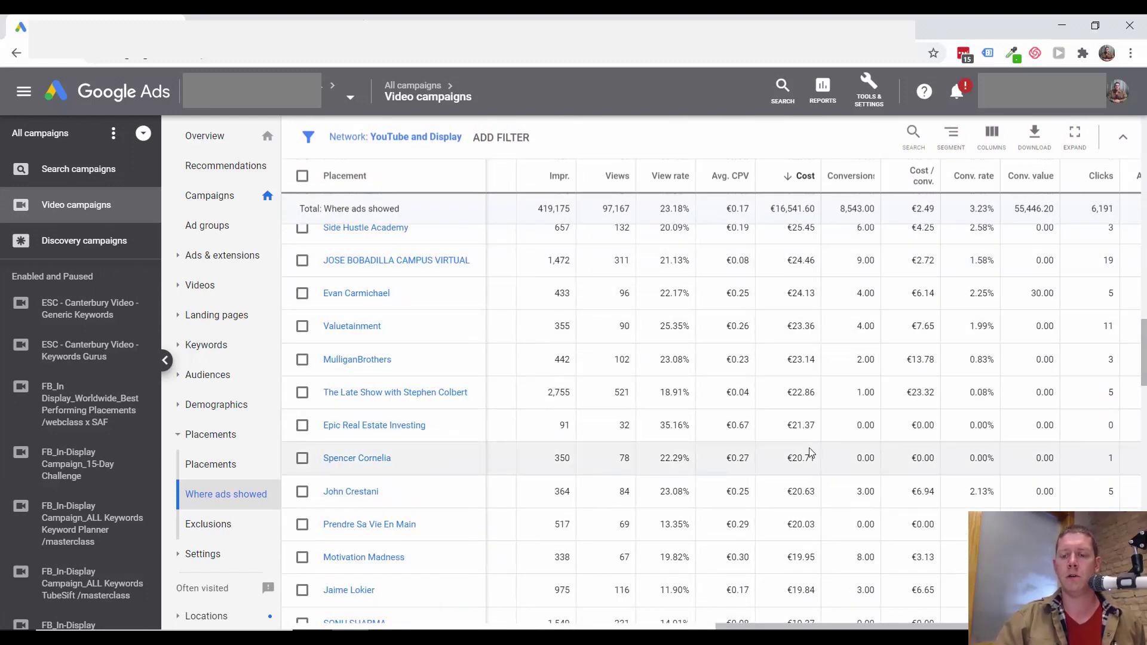
pyautogui.moveTo(878, 431); pyautogui.dragTo(793, 425)
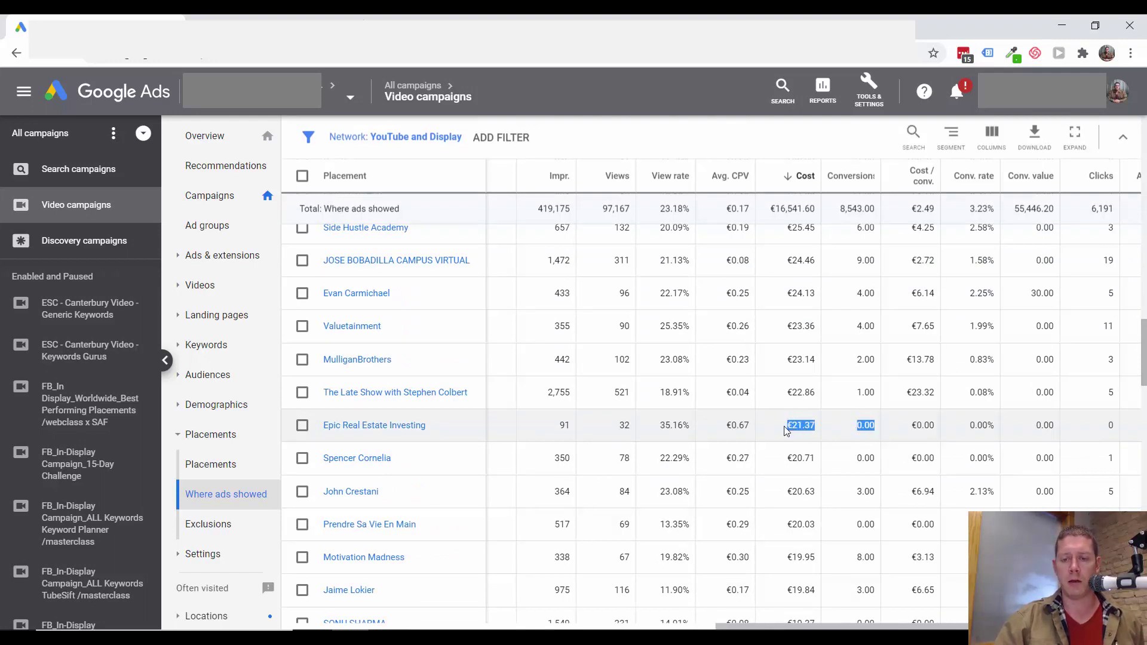
pyautogui.moveTo(879, 459); pyautogui.dragTo(793, 457)
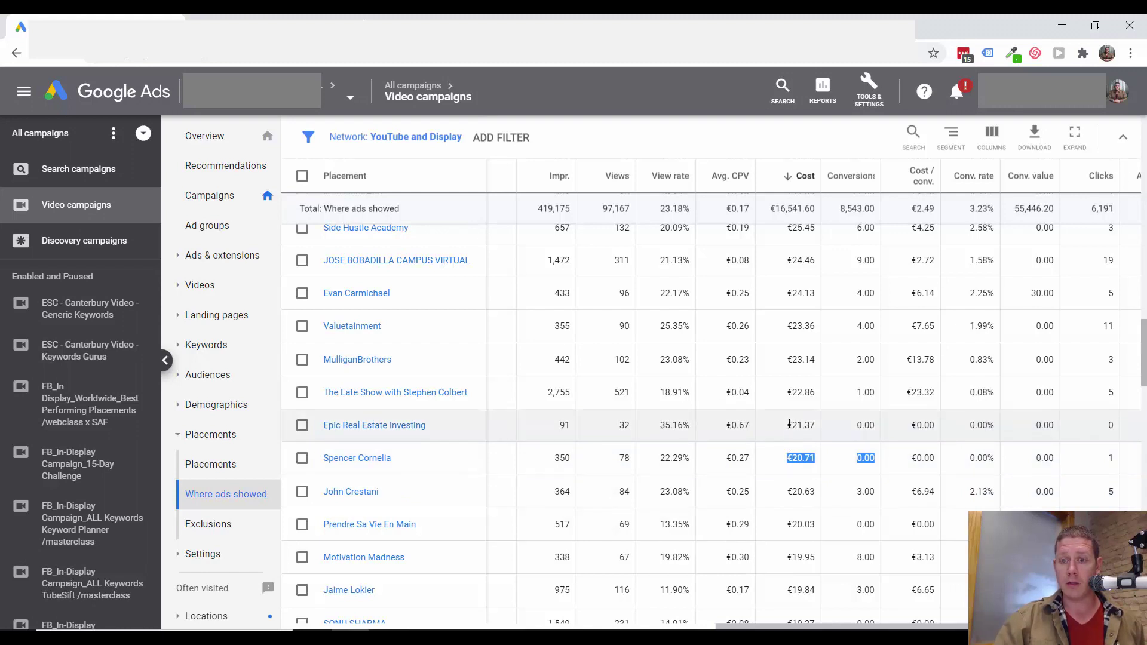
pyautogui.moveTo(787, 425); pyautogui.dragTo(879, 435)
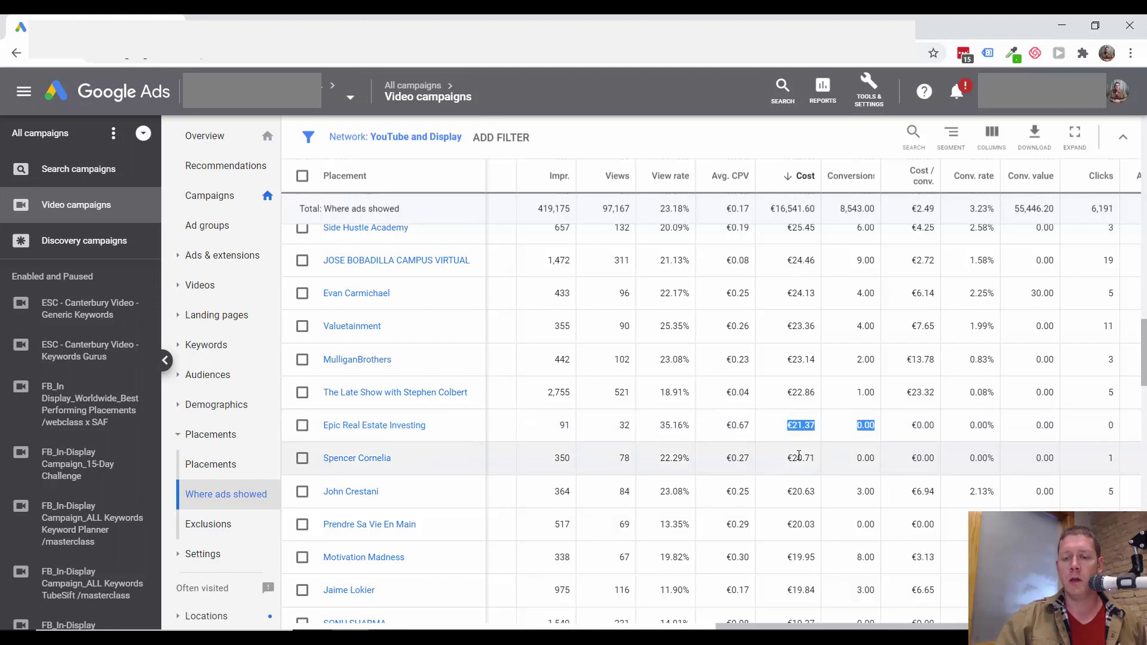
pyautogui.moveTo(792, 458); pyautogui.dragTo(823, 463)
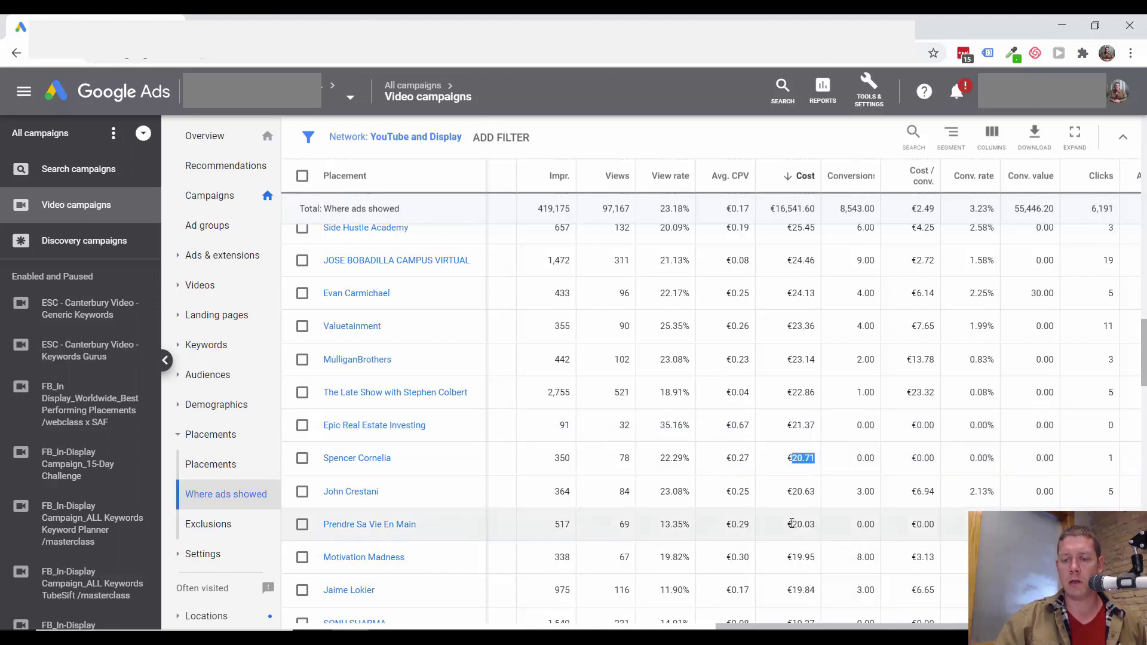
pyautogui.moveTo(791, 523); pyautogui.dragTo(871, 519)
# Scroll back to the top and sort the placements by most conversions.
pyautogui.scroll(-2, 831, 507)
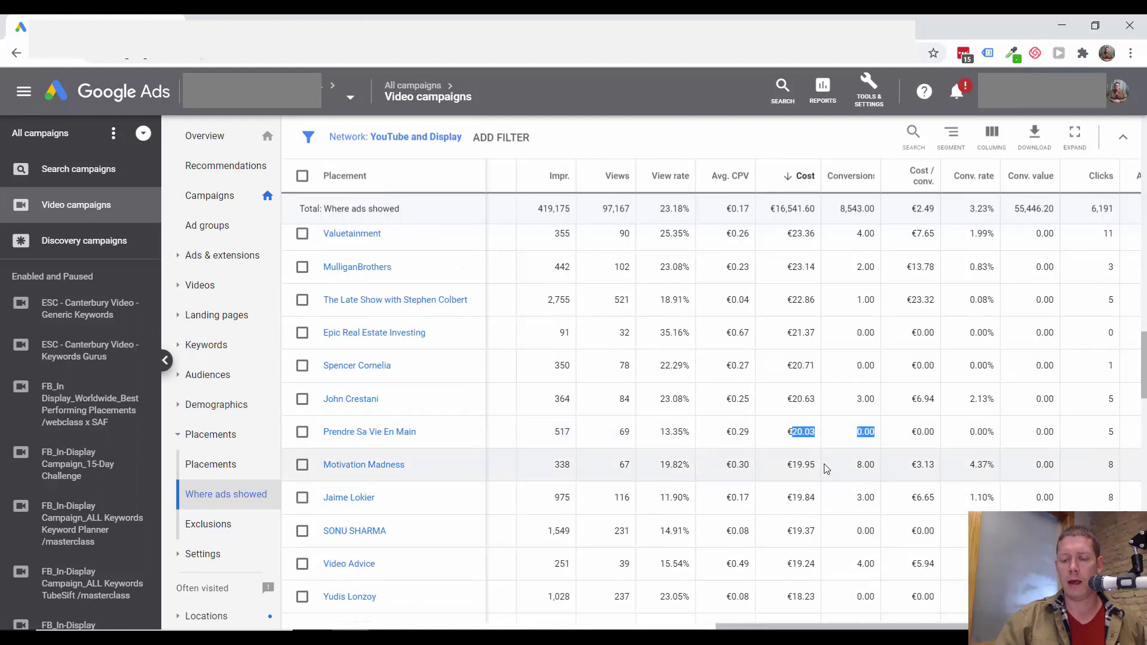
pyautogui.scroll(8, 864, 442)
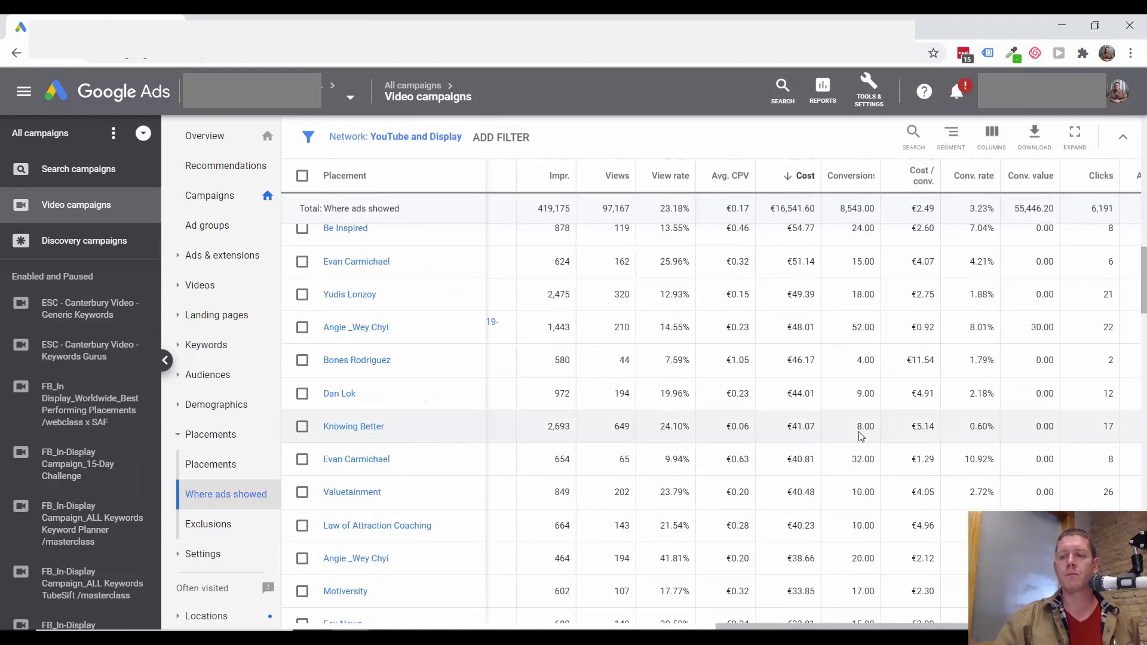
pyautogui.scroll(15, 860, 436)
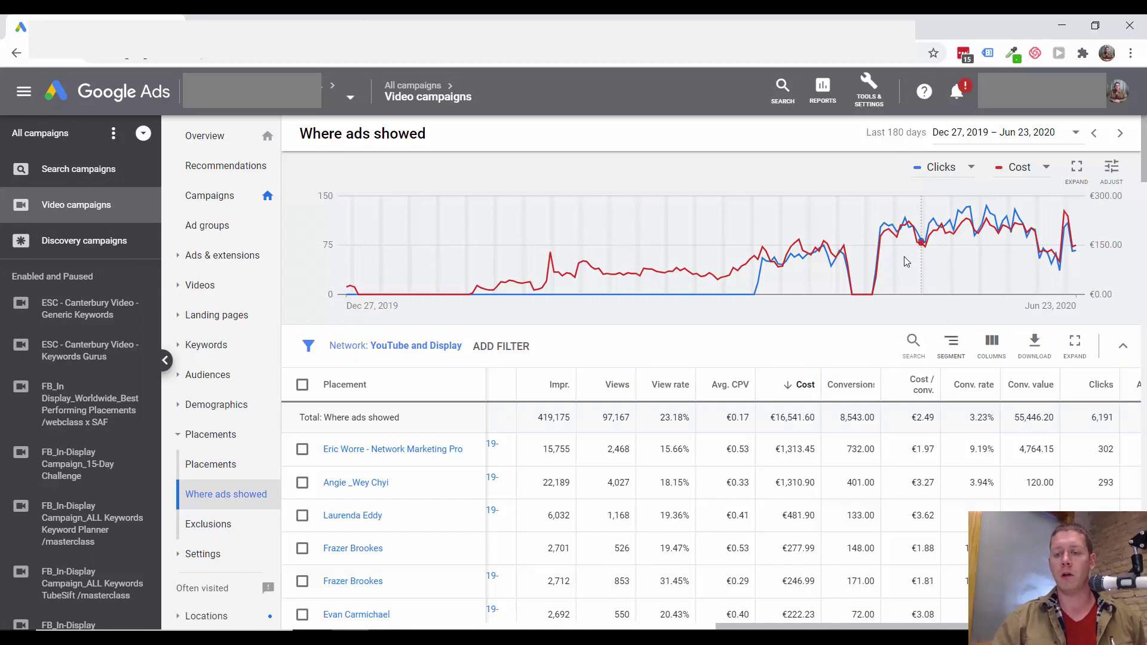
pyautogui.click(860, 386)
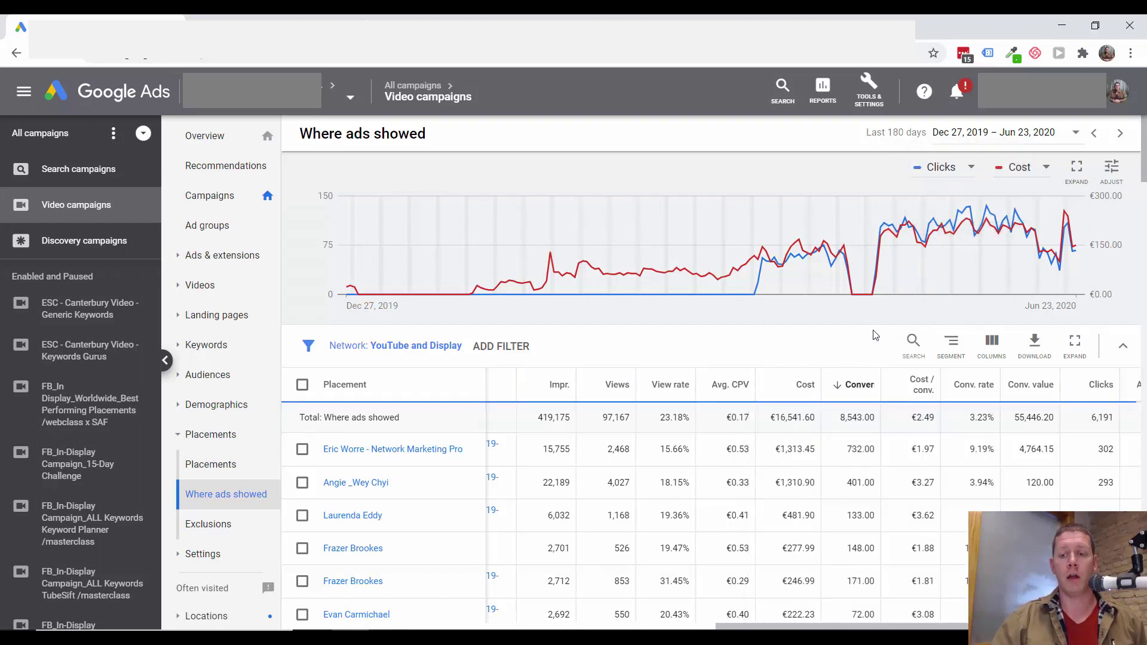
# Sort by conversions, highest first, and scroll fully left to show Type, Campaign and Ad group columns.
pyautogui.click(925, 378)
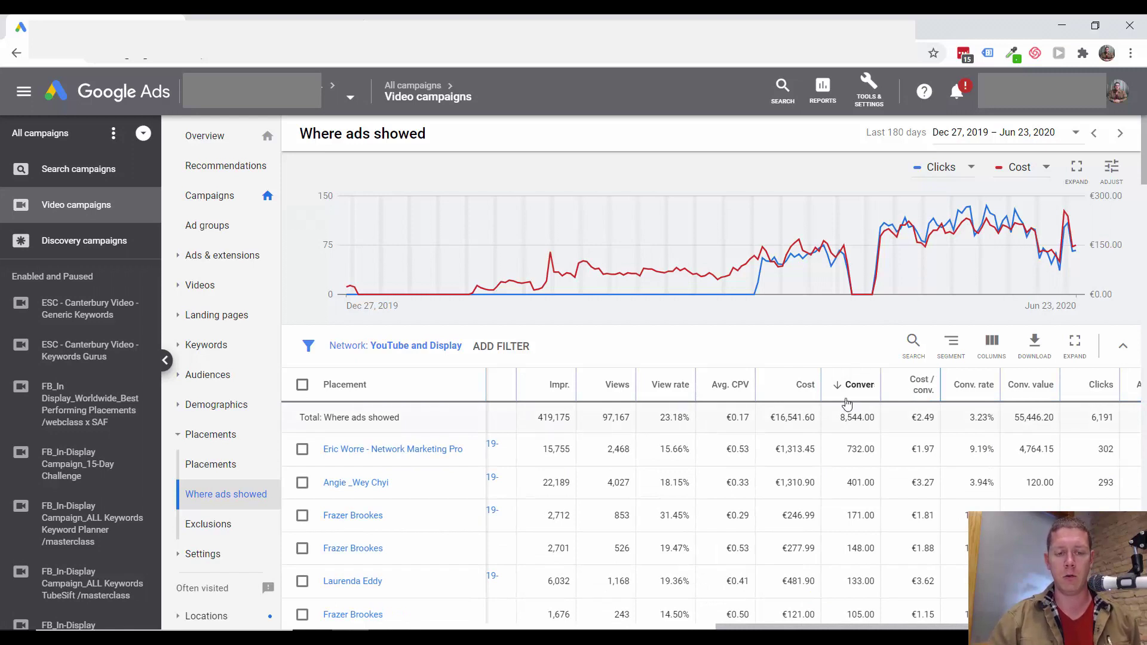
pyautogui.scroll(-2, 875, 411)
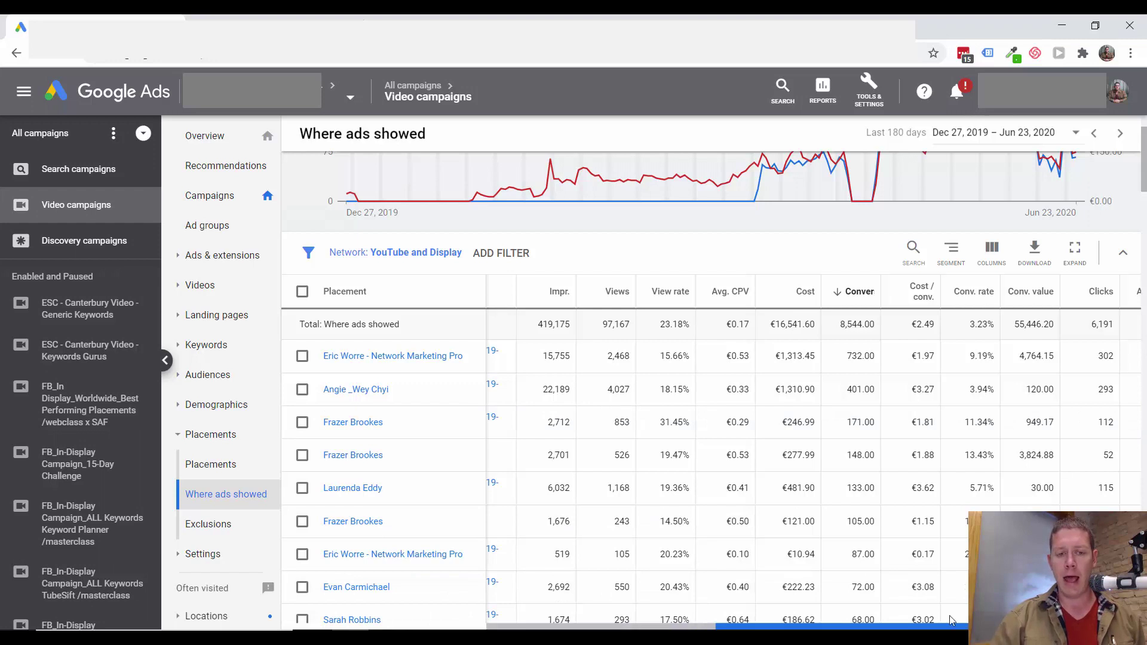
pyautogui.moveTo(907, 627); pyautogui.dragTo(678, 627)
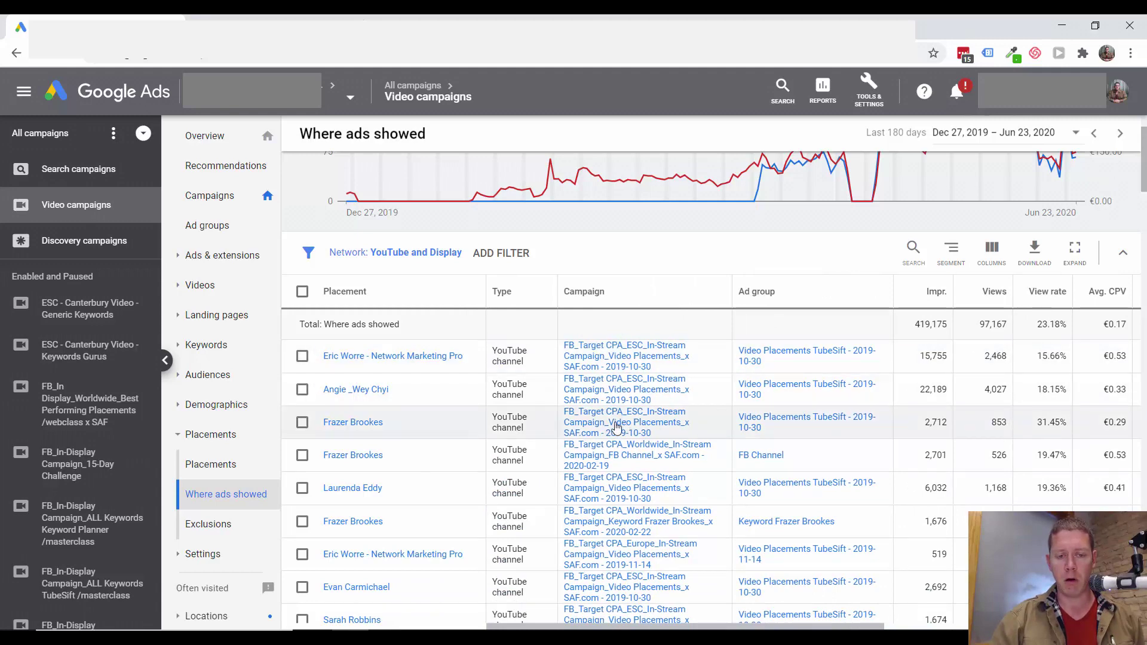
pyautogui.scroll(-2, 618, 424)
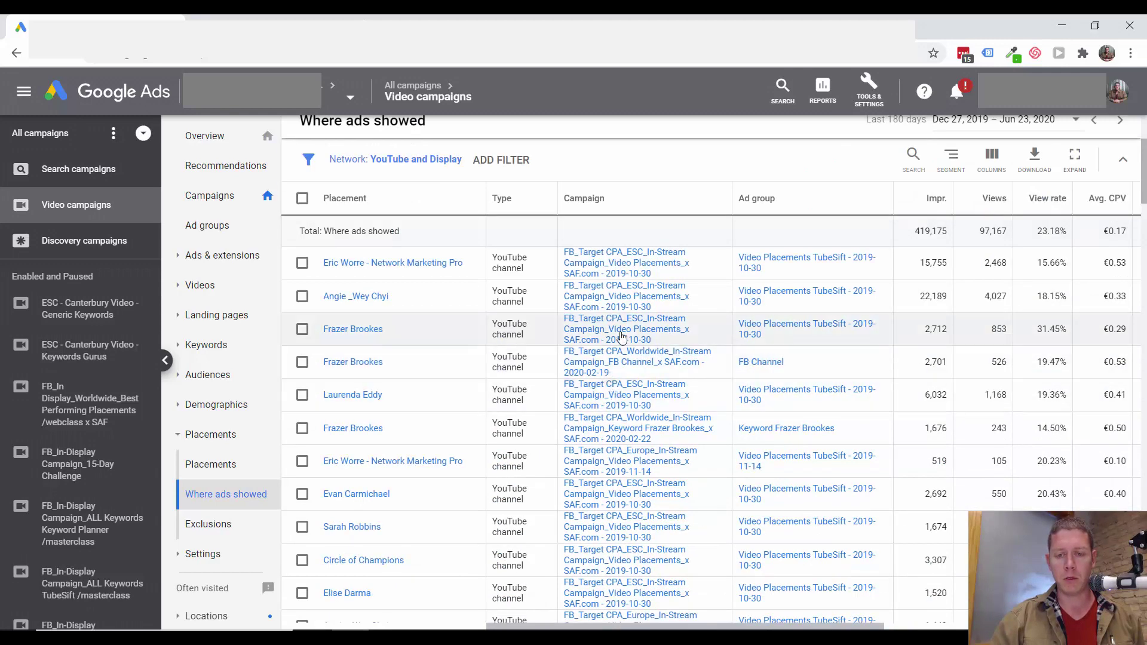
pyautogui.scroll(2, 622, 310)
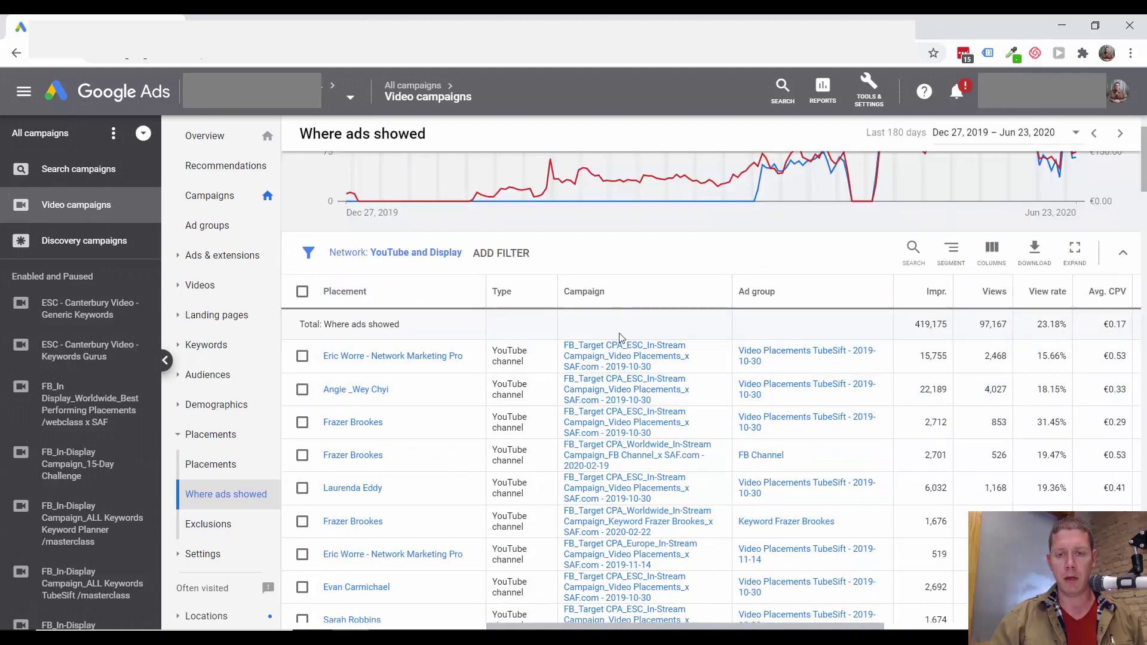
pyautogui.scroll(-4, 626, 337)
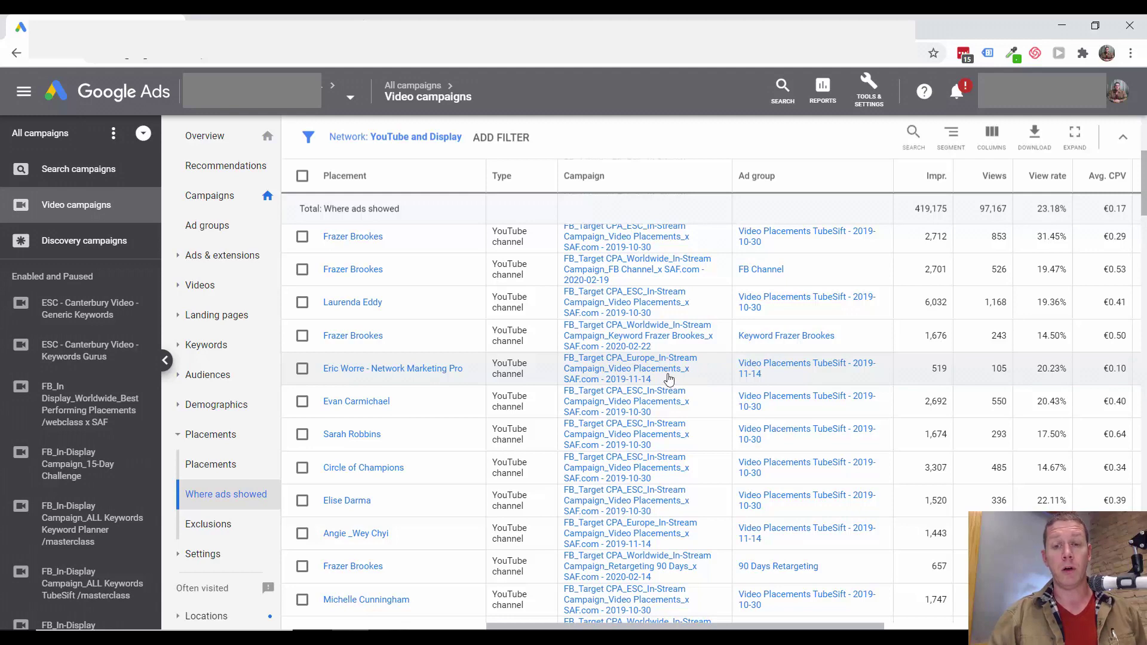
pyautogui.scroll(2, 656, 371)
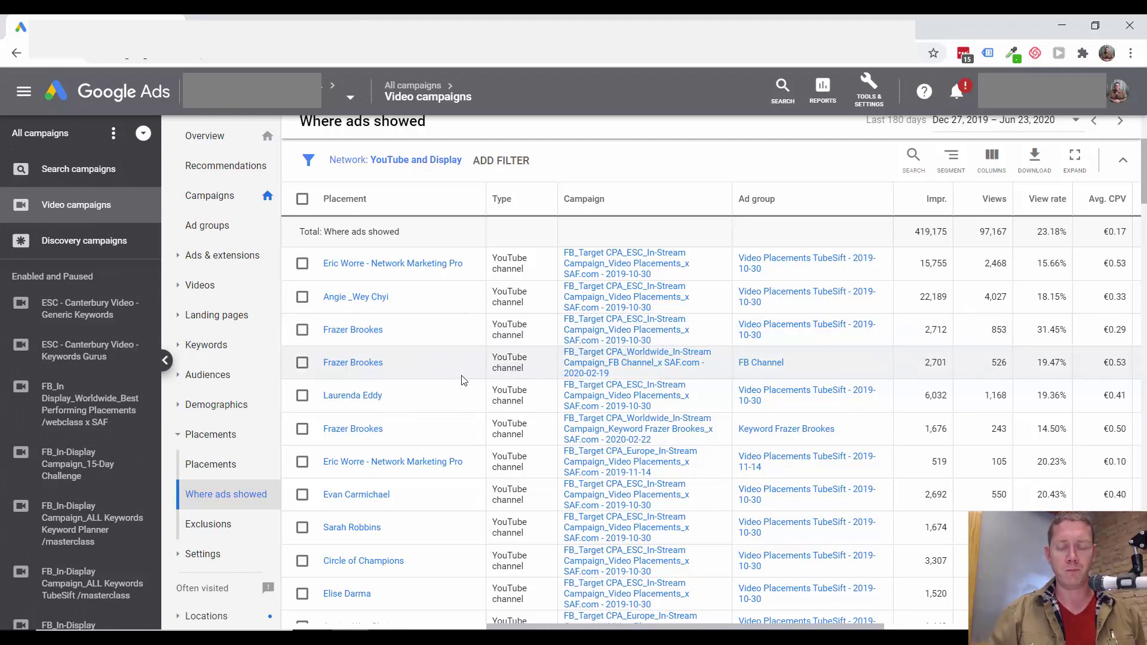
pyautogui.scroll(3, 444, 398)
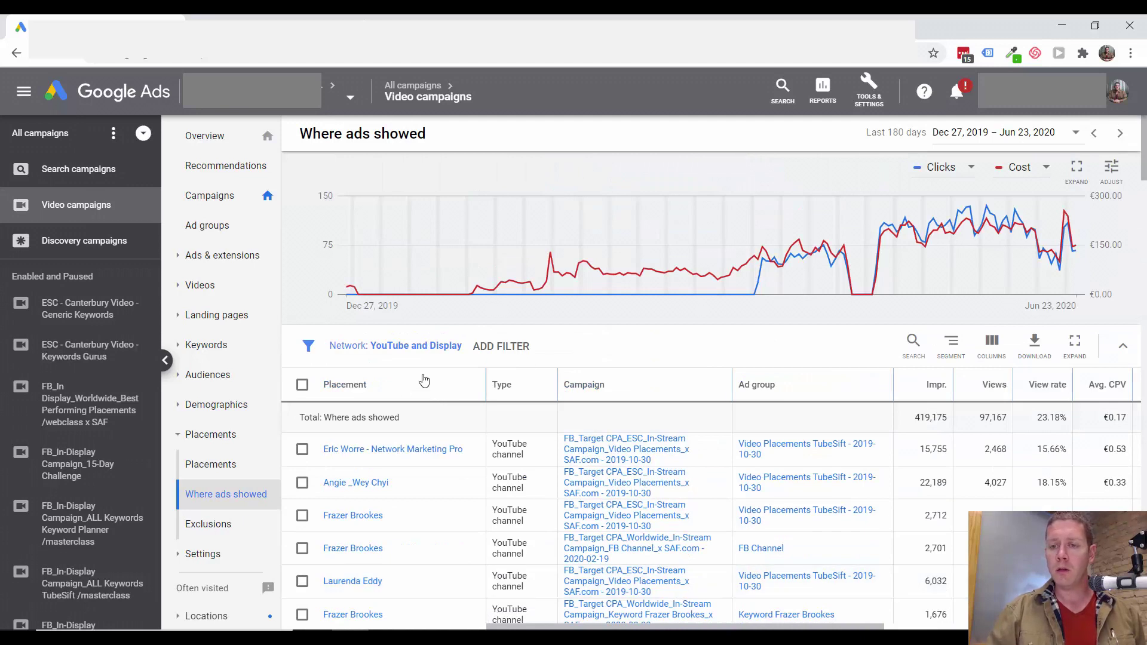